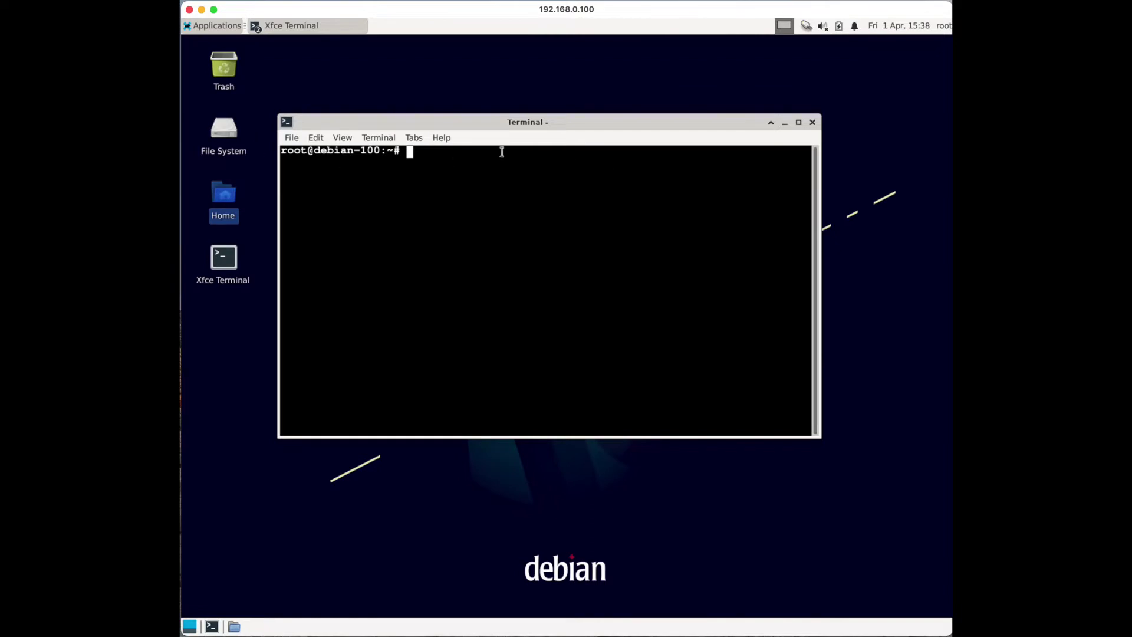
# - Install the virt-manager and ssh-askpass packages with apt
pyautogui.write('apt install virt-manager')
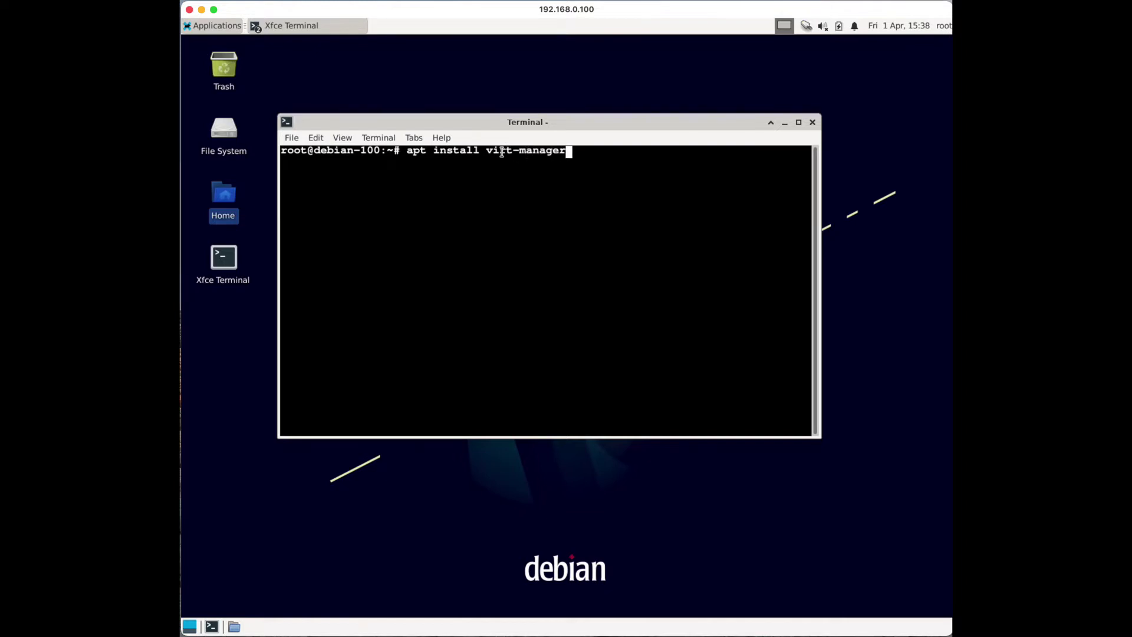
pyautogui.write(' ssh-askpa')
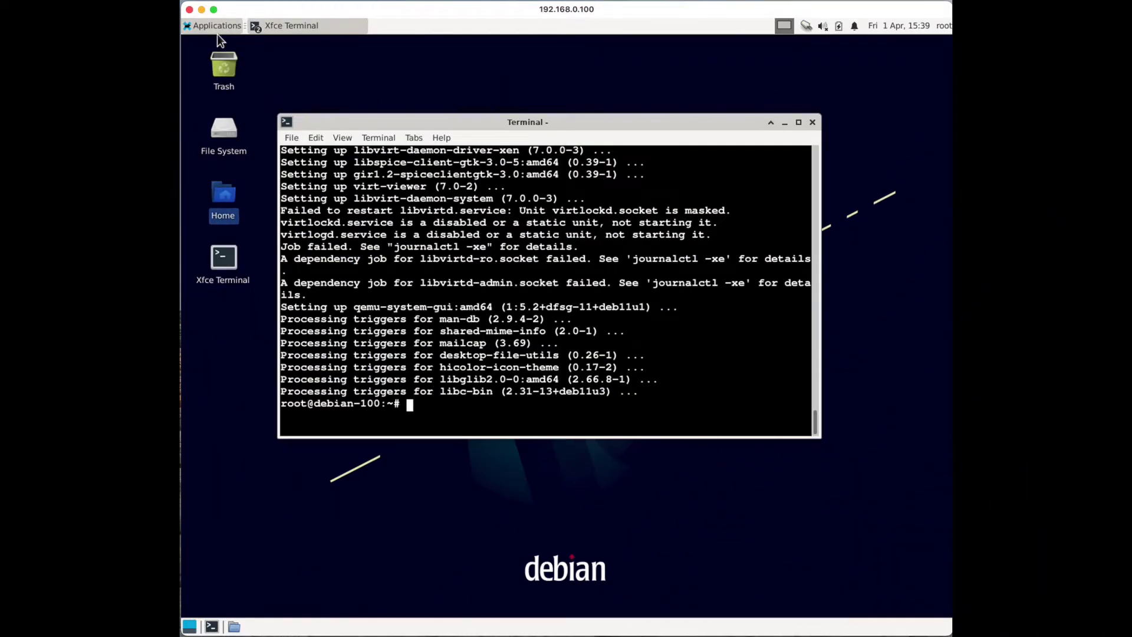
# - Add a Virtual Machine Manager launcher from the System applications to the desktop, below the Xfce Terminal shortcut
pyautogui.click(218, 26)
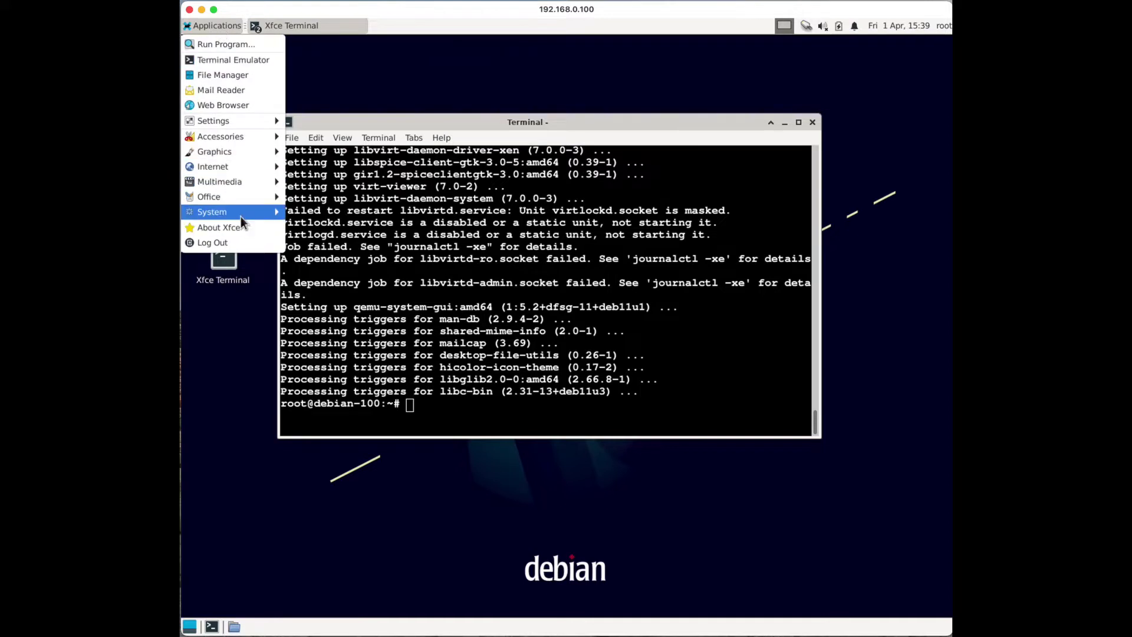
pyautogui.moveTo(240, 218)
pyautogui.moveTo(333, 315); pyautogui.dragTo(218, 330)
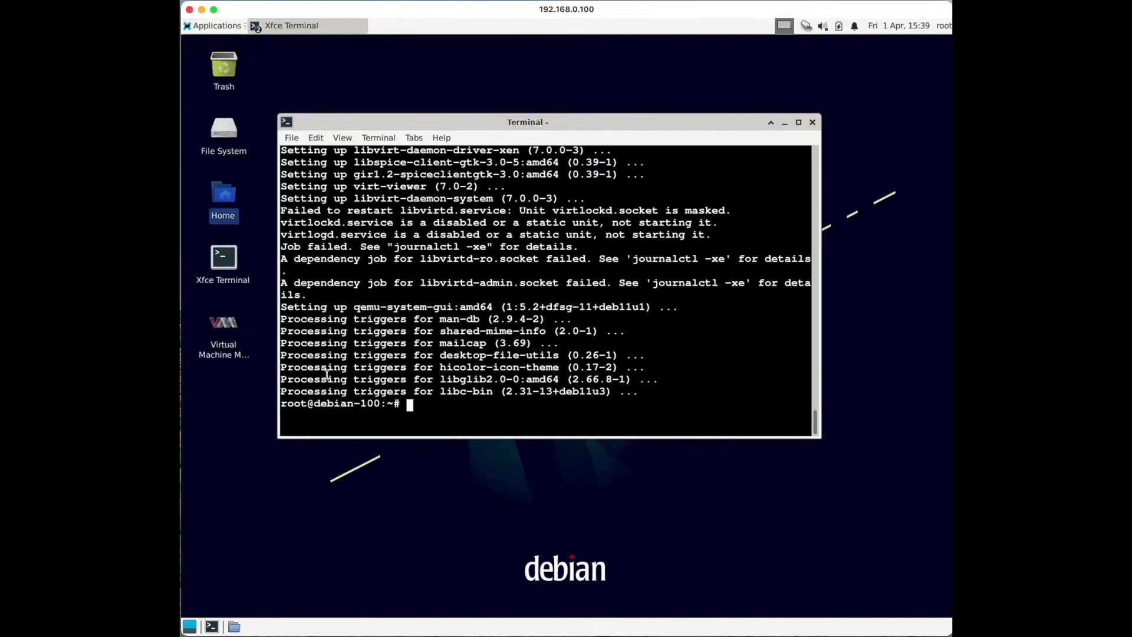
# - Launch virt-manager from the terminal and move its window to the middle of the desktop
pyautogui.write('virt-manager')
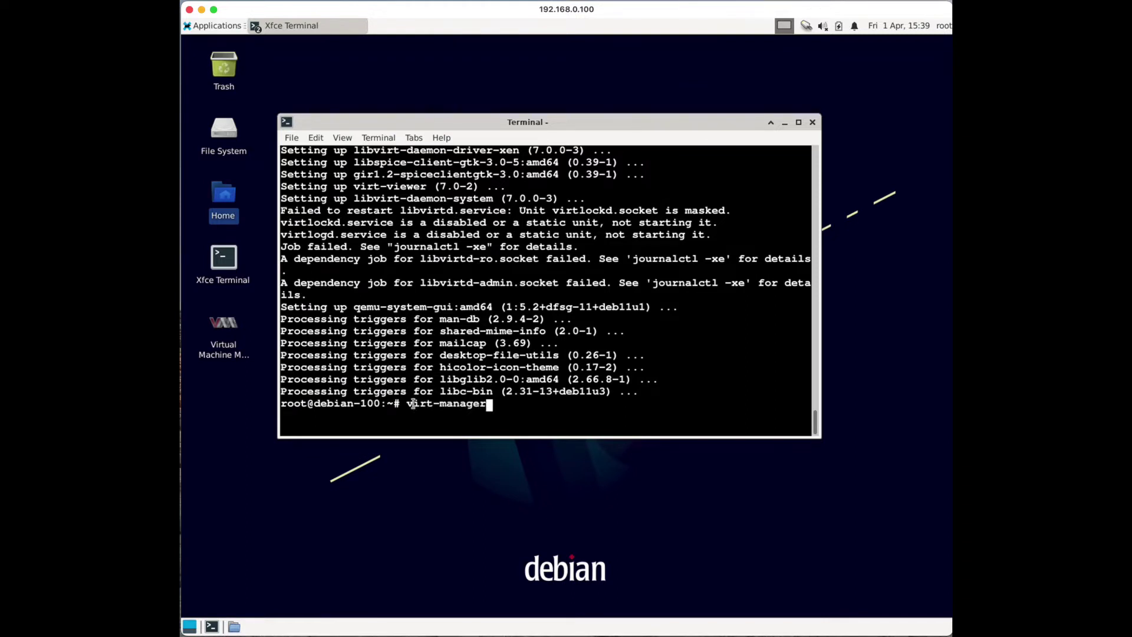
pyautogui.press('Return')
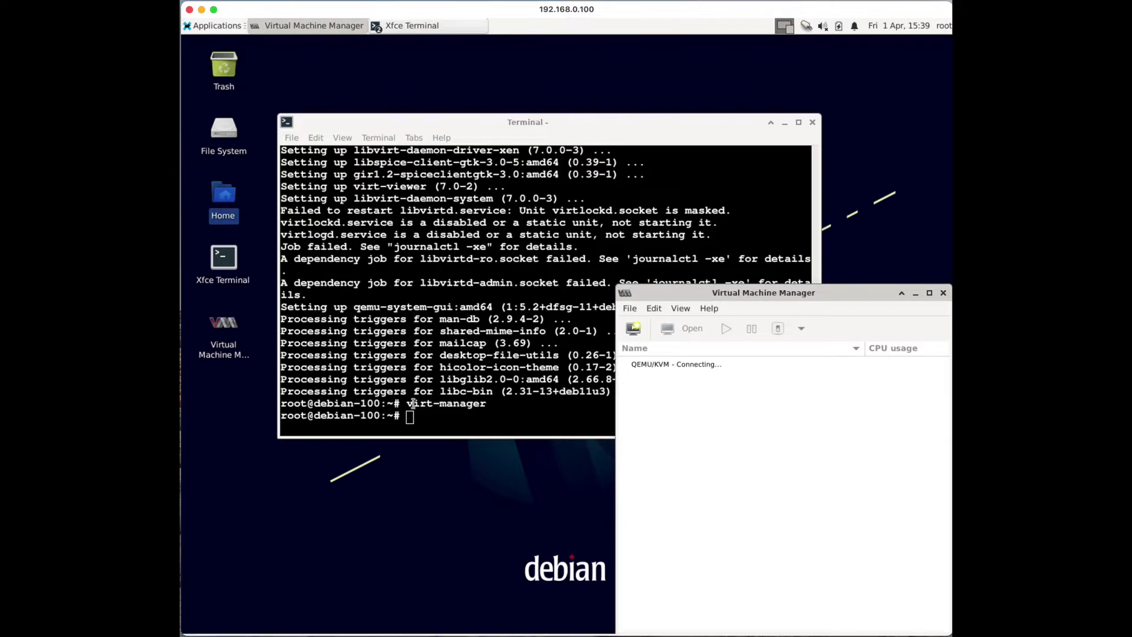
pyautogui.moveTo(756, 292); pyautogui.dragTo(483, 158)
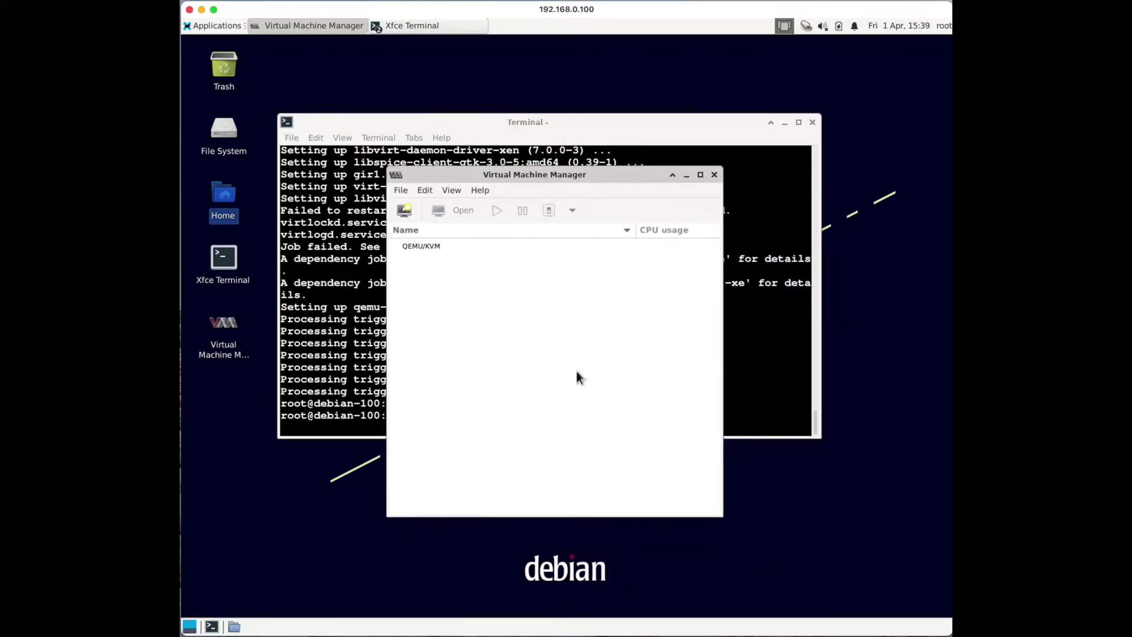
# - Add an autoconnecting QEMU/KVM connection over SSH to host 192.168.0.4 as root
pyautogui.click(401, 191)
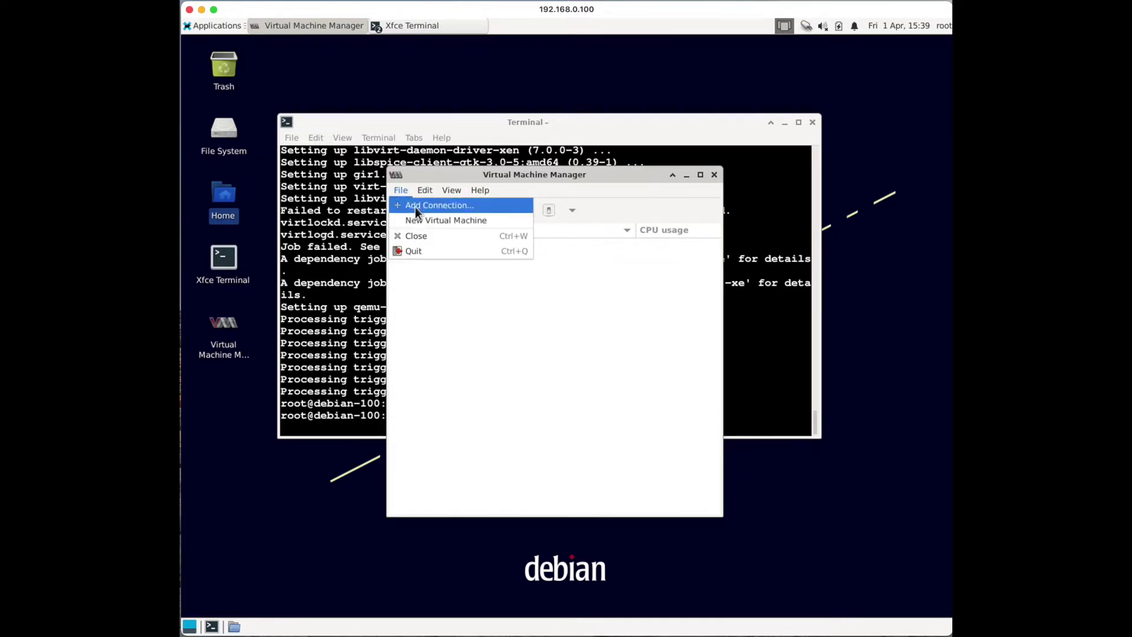
pyautogui.click(415, 211)
pyautogui.click(481, 325)
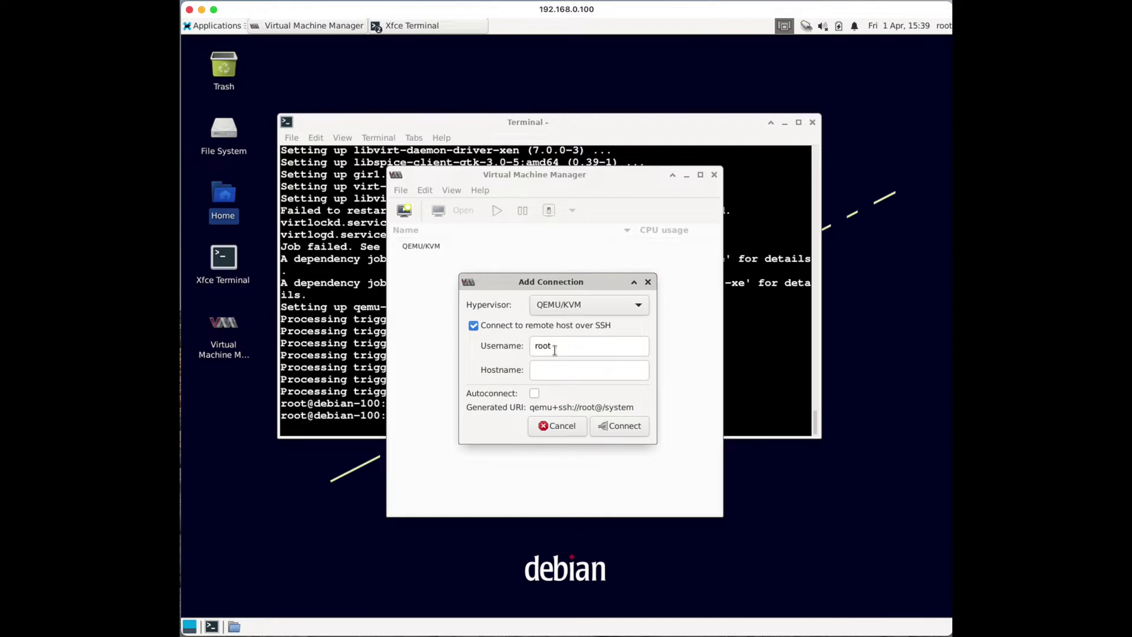
pyautogui.click(551, 367)
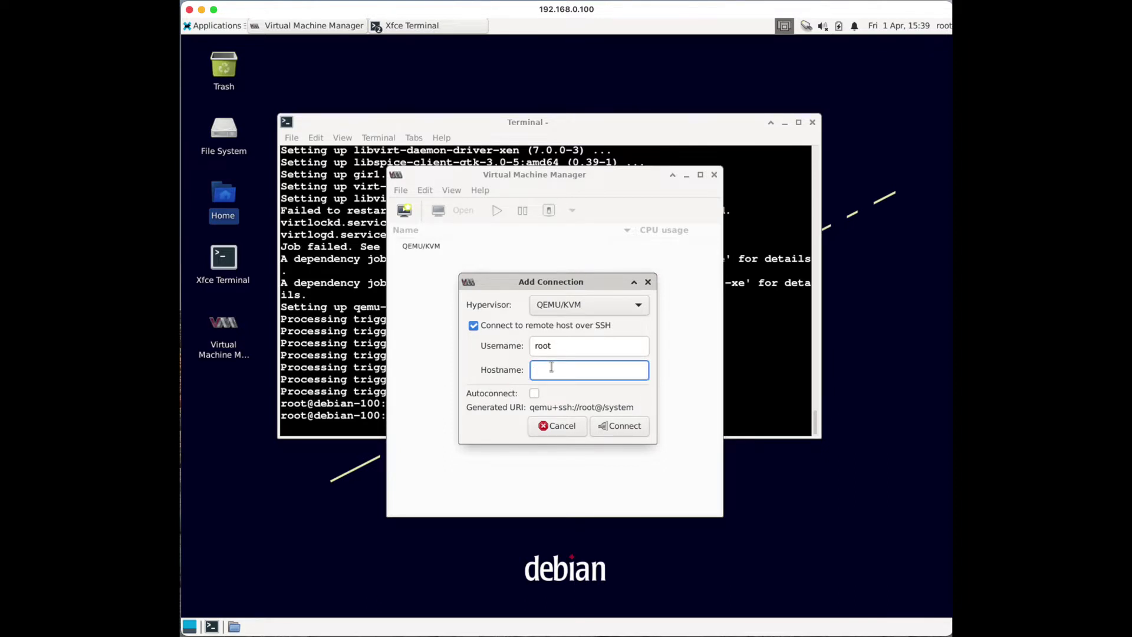
pyautogui.write('192.168.0.4')
pyautogui.click(535, 394)
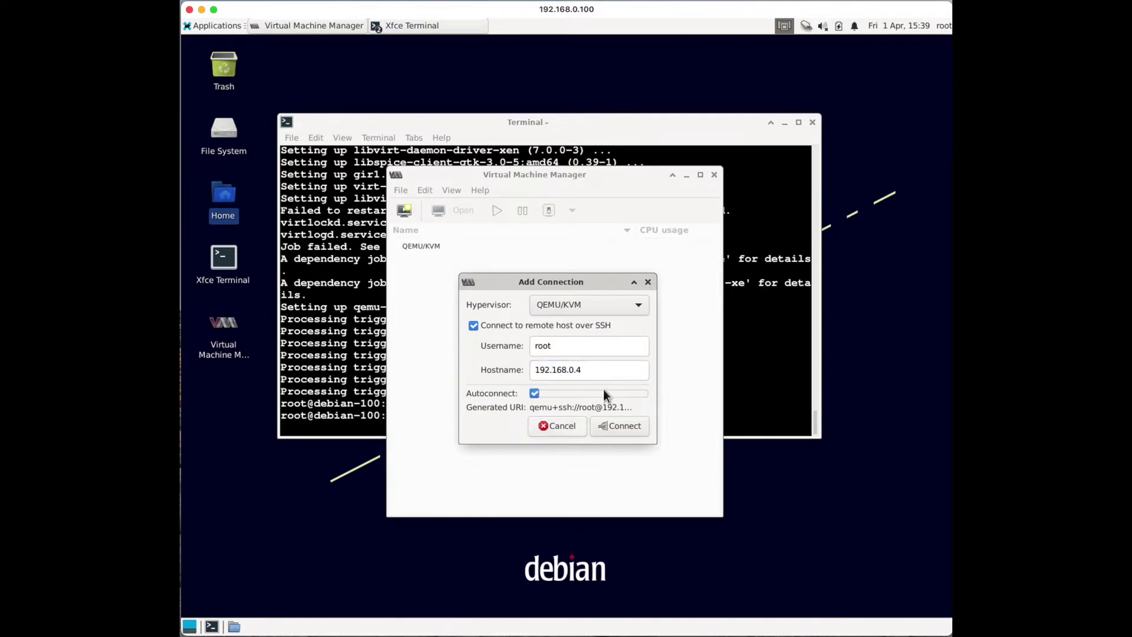
pyautogui.click(621, 420)
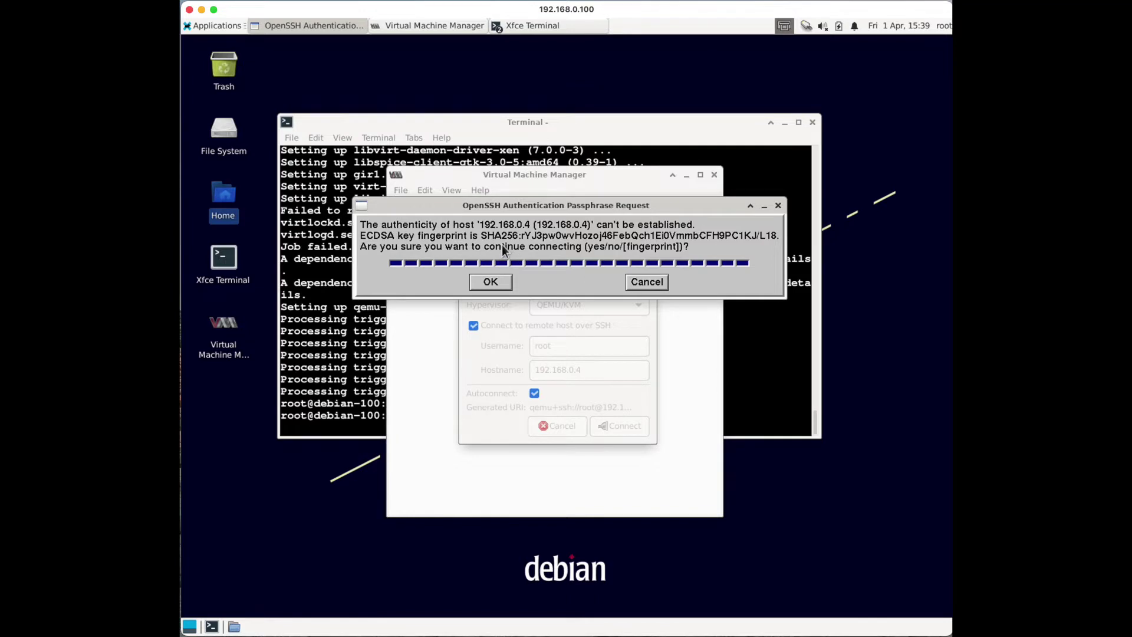
# - Accept the remote host's key fingerprint with yes and submit the root password to connect
pyautogui.write('yes')
pyautogui.press('Return')
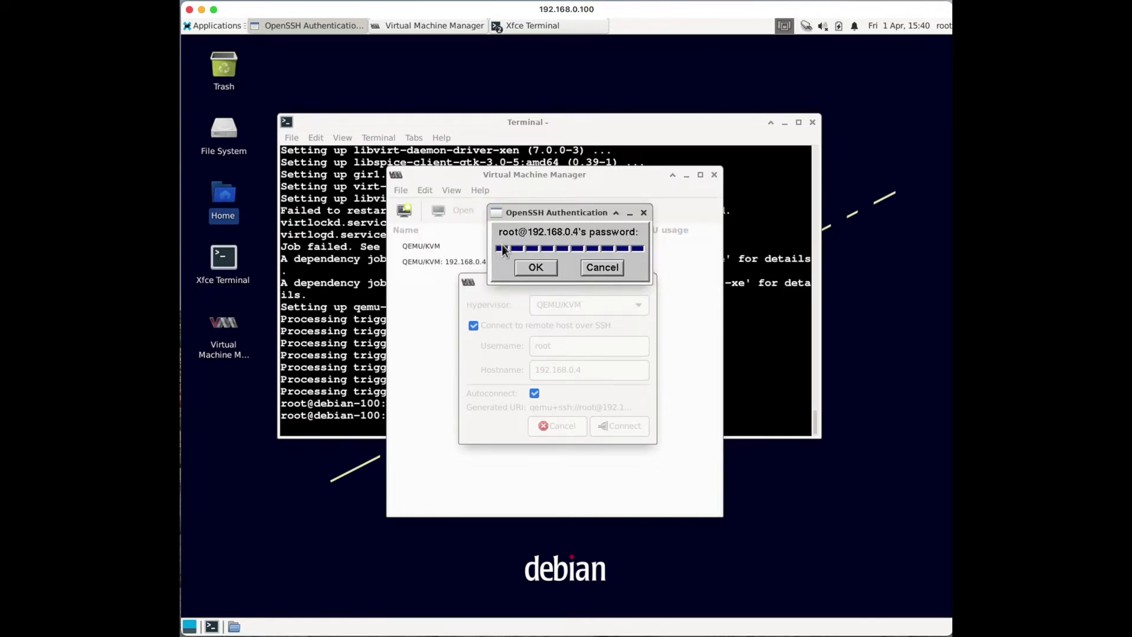
pyautogui.click(537, 267)
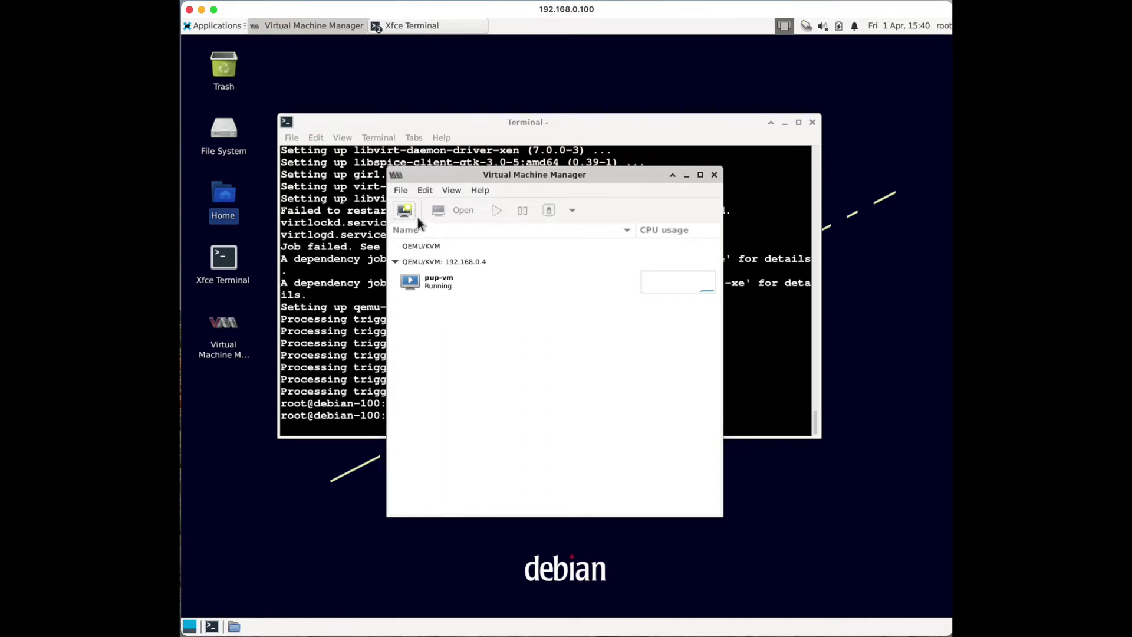
# - Review the volumes in the ISOs and VMs storage pools of the 192.168.0.4 connection and close its details
pyautogui.click(433, 263)
pyautogui.rightClick(433, 263)
pyautogui.click(460, 334)
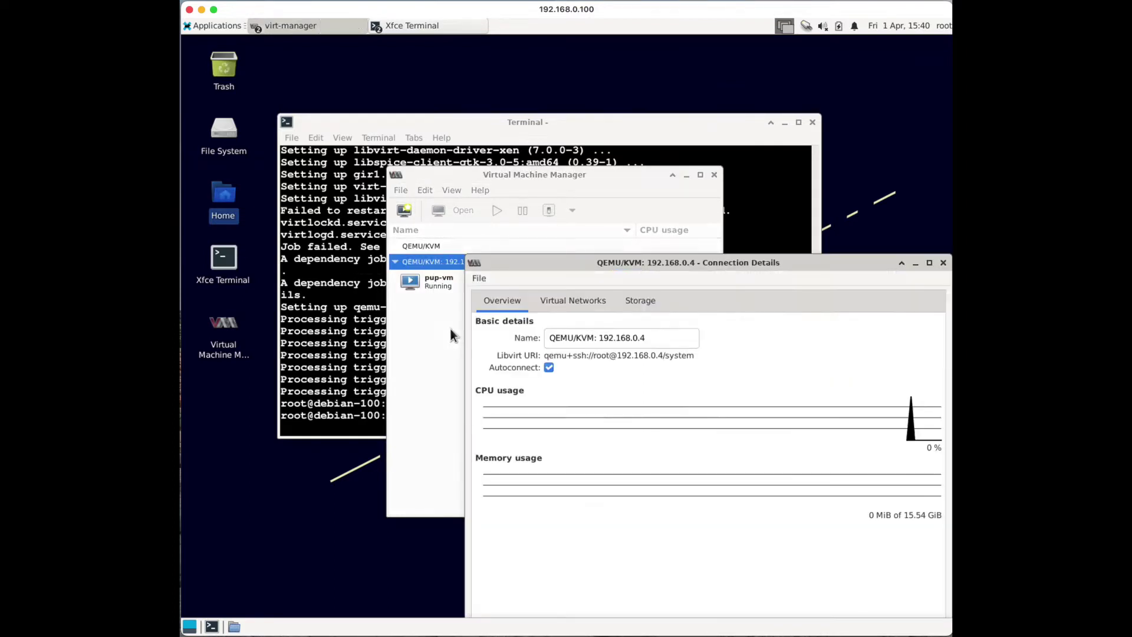
pyautogui.click(642, 301)
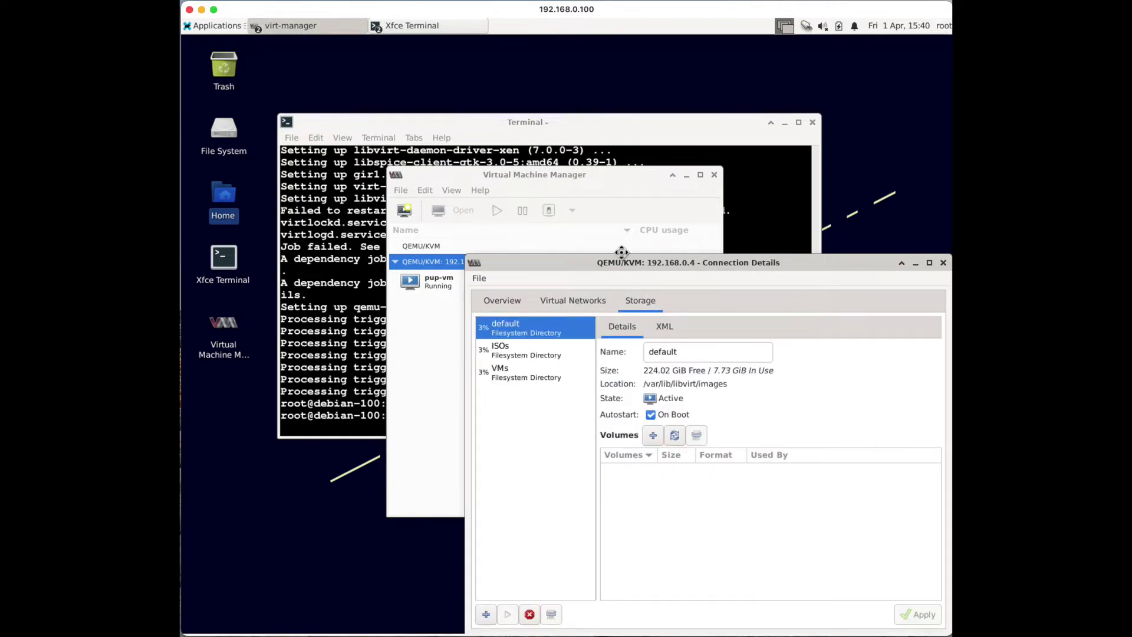
pyautogui.moveTo(632, 260); pyautogui.dragTo(514, 166)
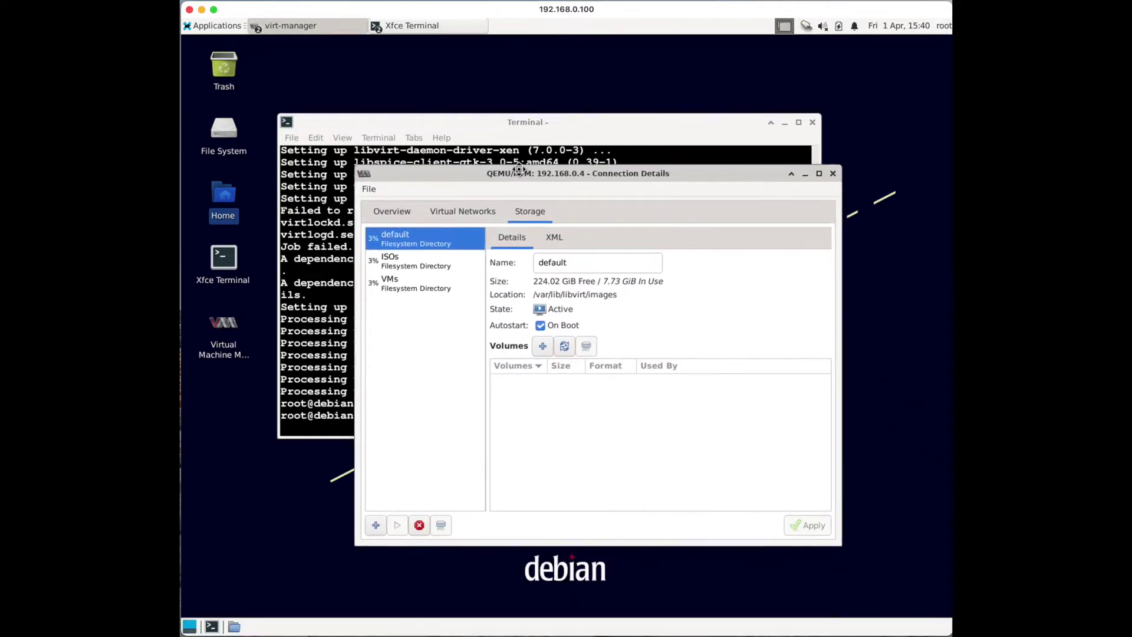
pyautogui.click(398, 260)
pyautogui.click(402, 277)
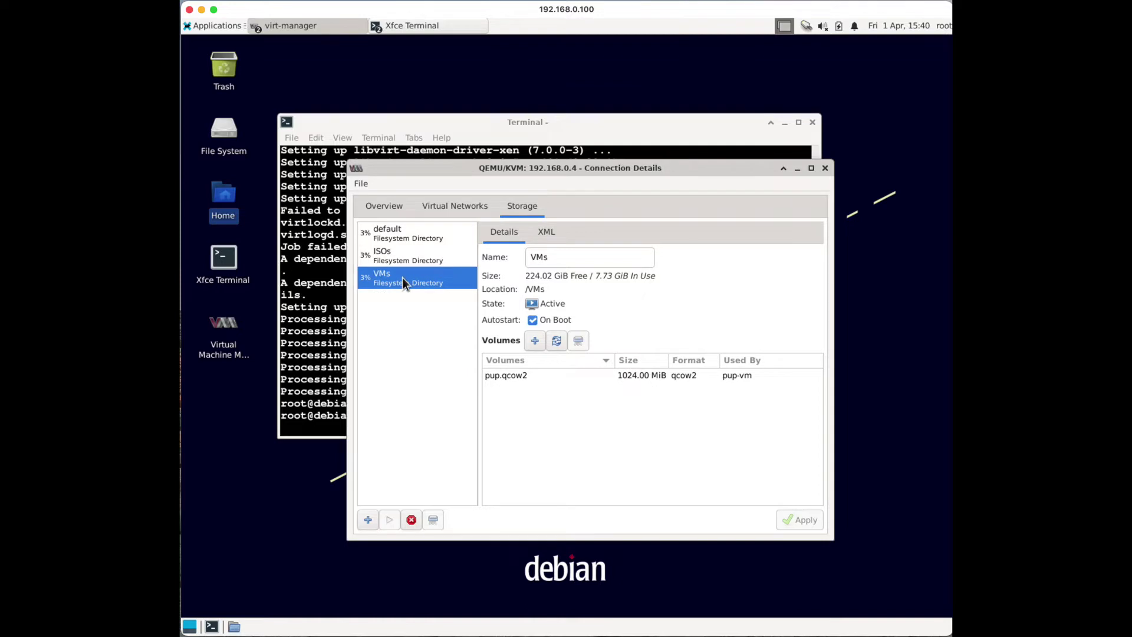
pyautogui.click(401, 266)
pyautogui.click(398, 277)
pyautogui.press('Up')
pyautogui.click(512, 388)
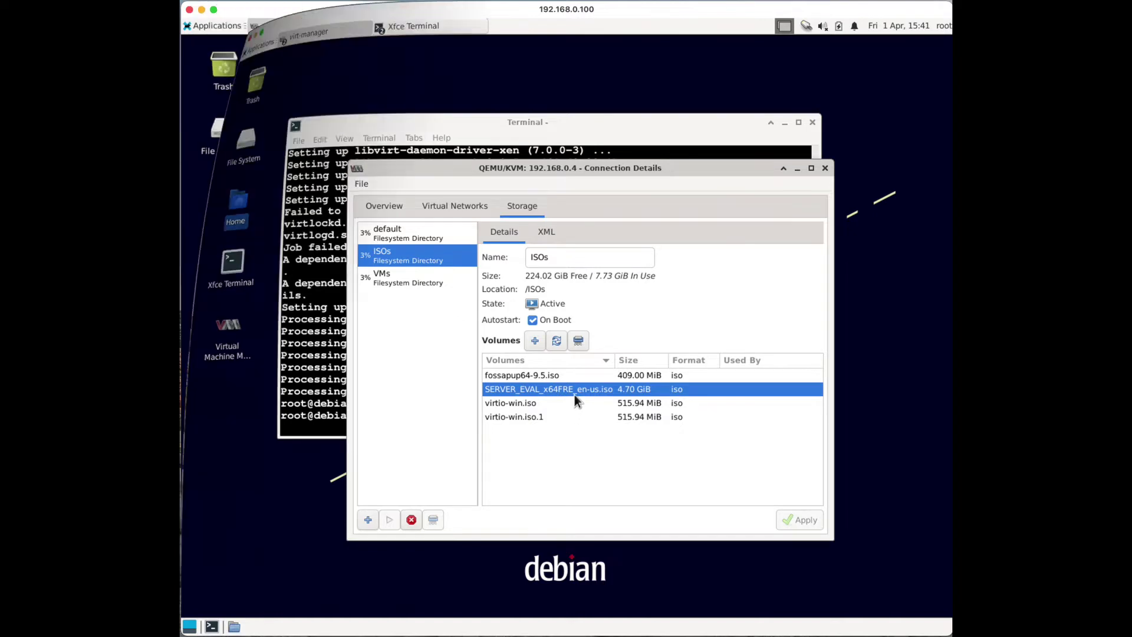
pyautogui.click(825, 168)
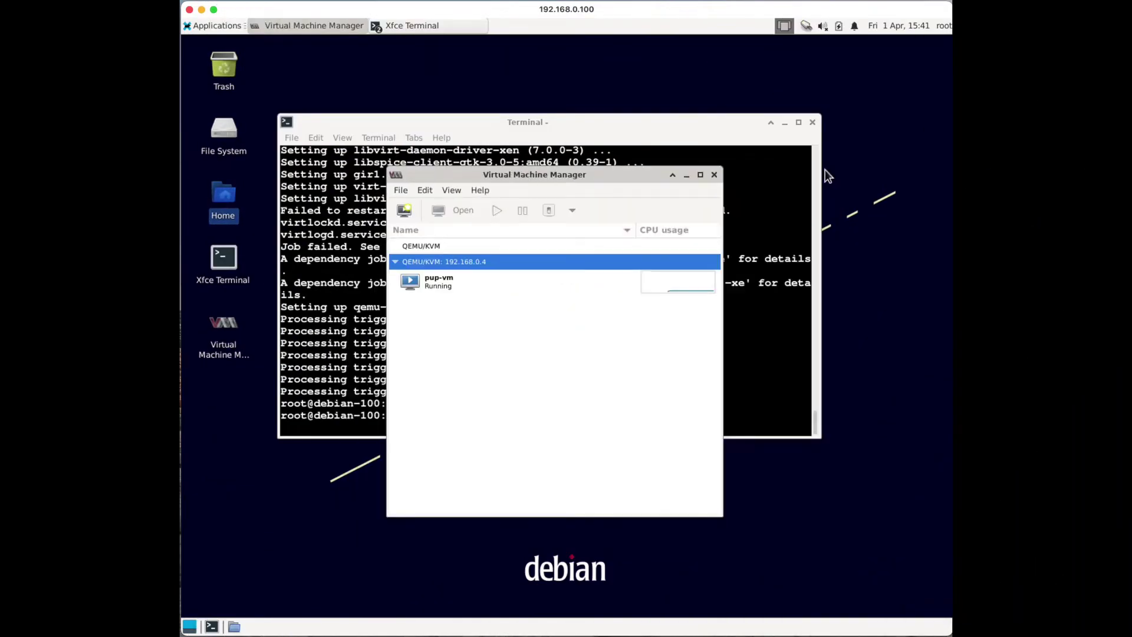
# - Start a new virtual machine on the 192.168.0.4 connection, installing from local install media
pyautogui.click(404, 211)
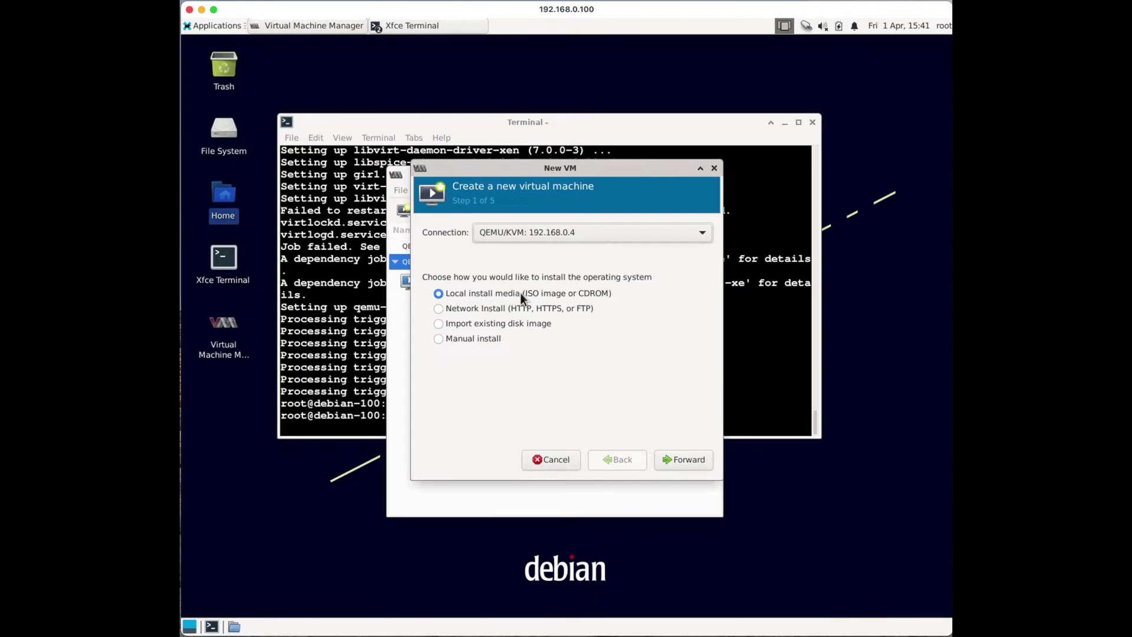
pyautogui.click(439, 294)
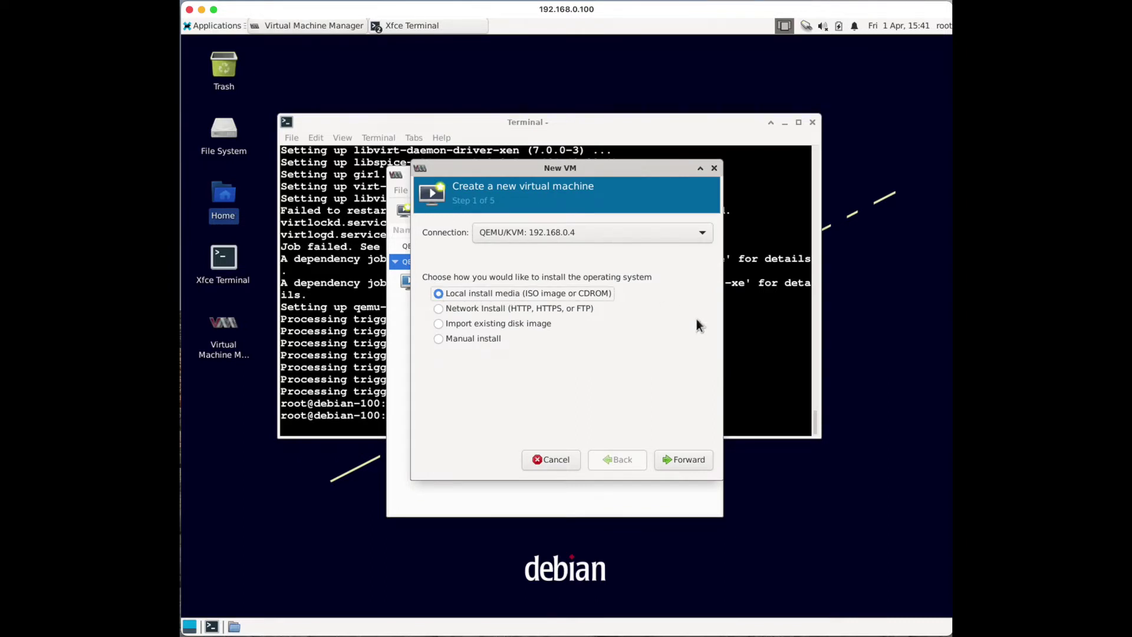
pyautogui.click(675, 466)
# - Choose SERVER_EVAL_x64FRE_en-us.iso from the ISOs pool as the install media
pyautogui.click(678, 246)
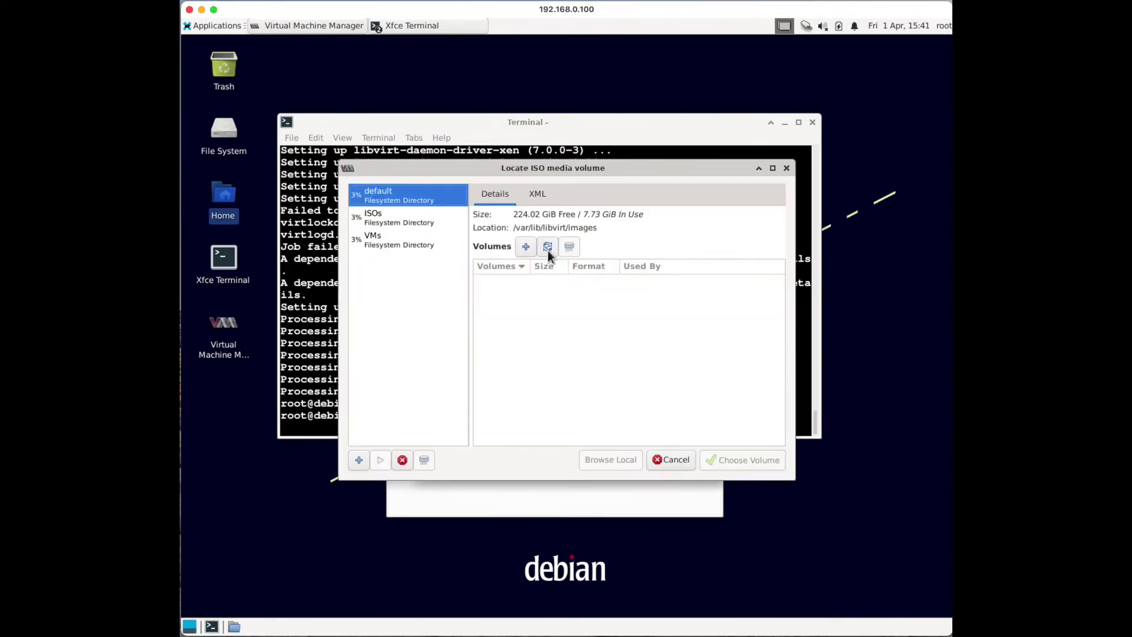
pyautogui.click(383, 247)
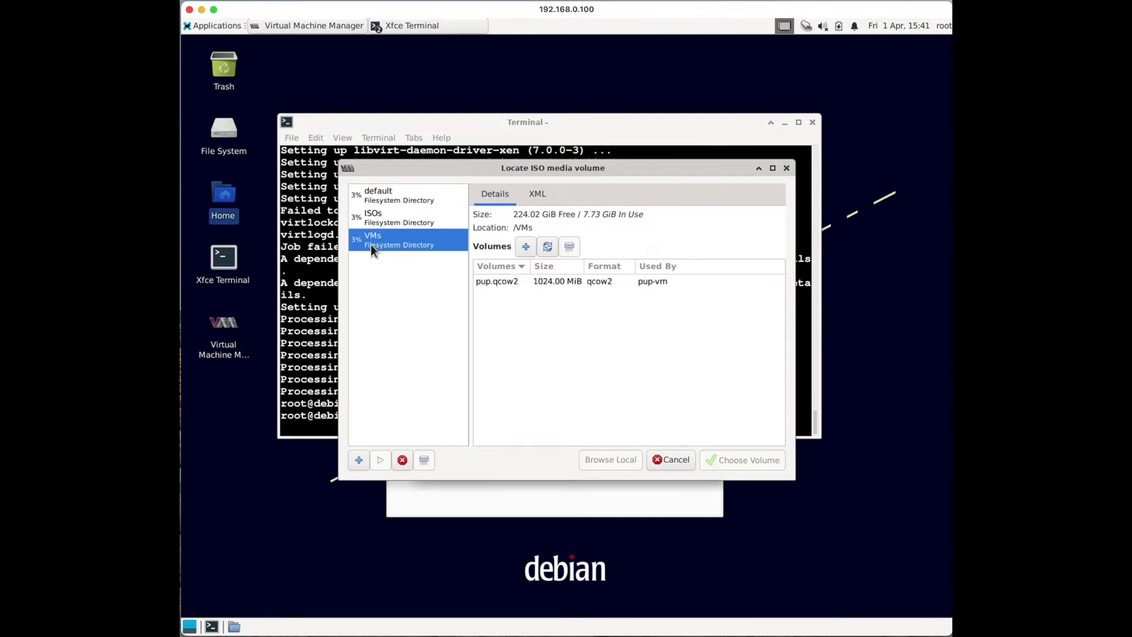
pyautogui.click(379, 222)
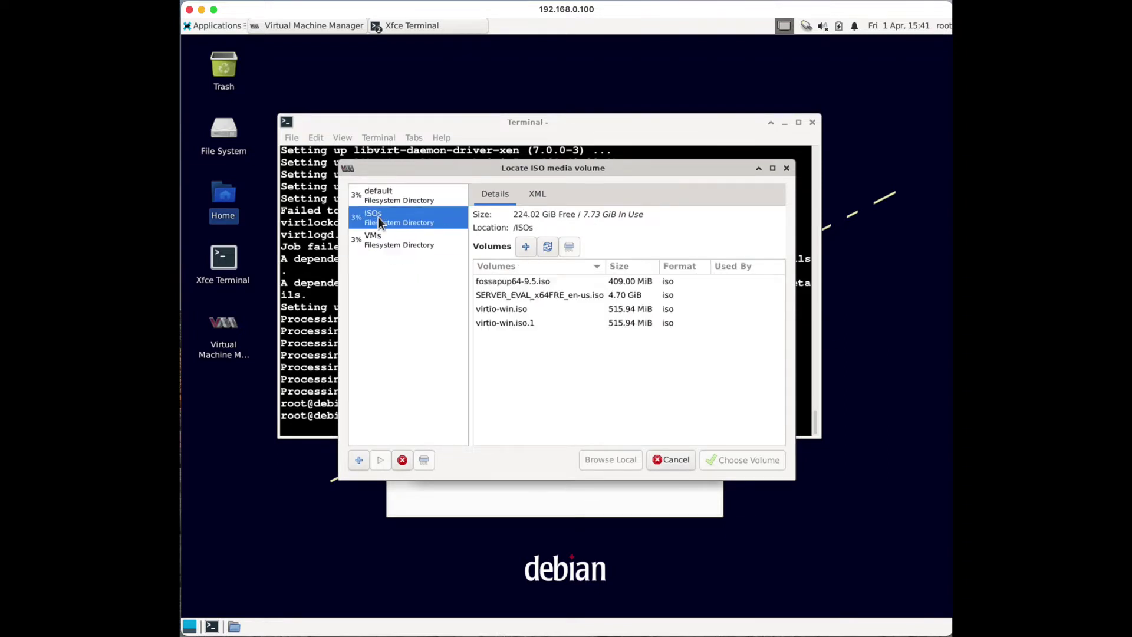
pyautogui.click(556, 295)
pyautogui.click(746, 459)
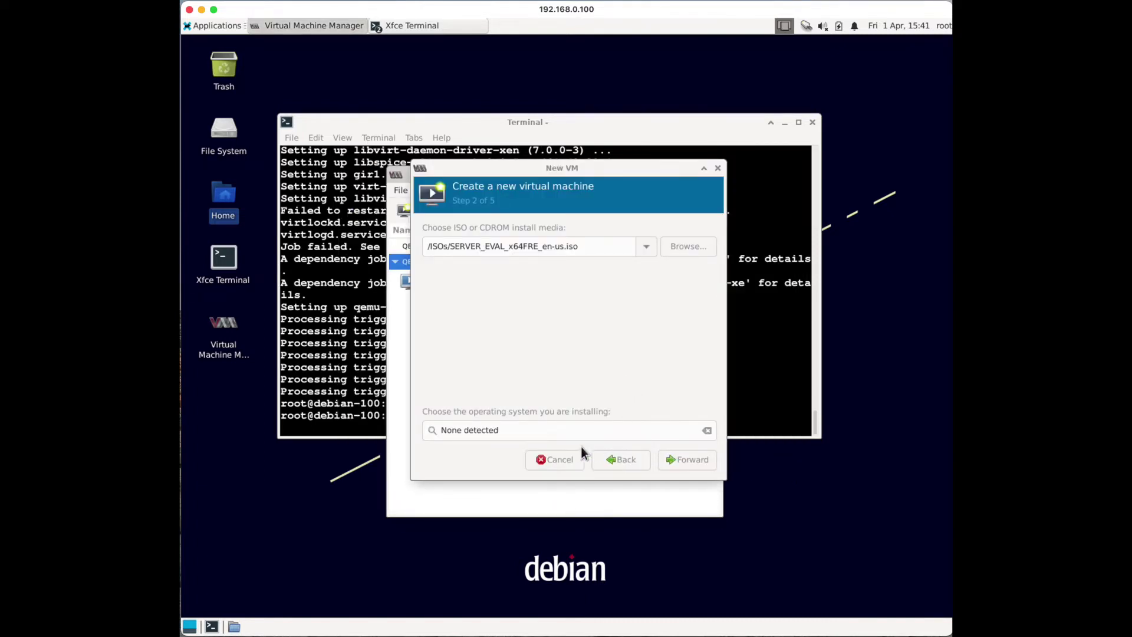
# - Set the operating system being installed to Microsoft Windows Server 2019 and proceed to the memory and CPU settings
pyautogui.click(532, 434)
pyautogui.doubleClick(532, 435)
pyautogui.click(532, 434)
pyautogui.moveTo(532, 435); pyautogui.dragTo(401, 434)
pyautogui.write('Wind')
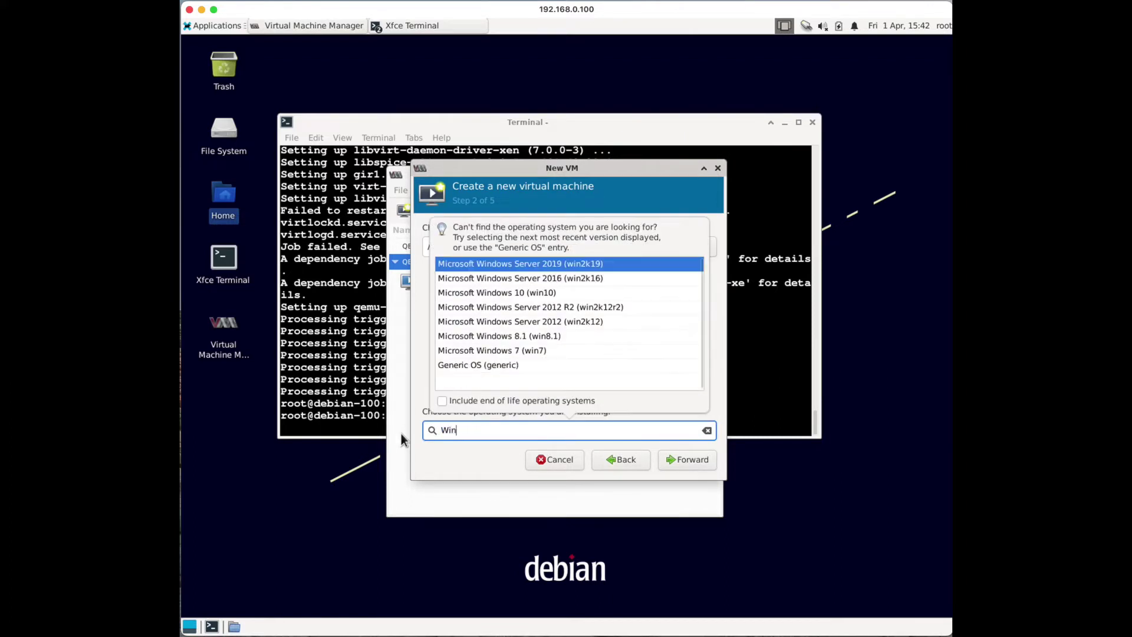
pyautogui.click(606, 267)
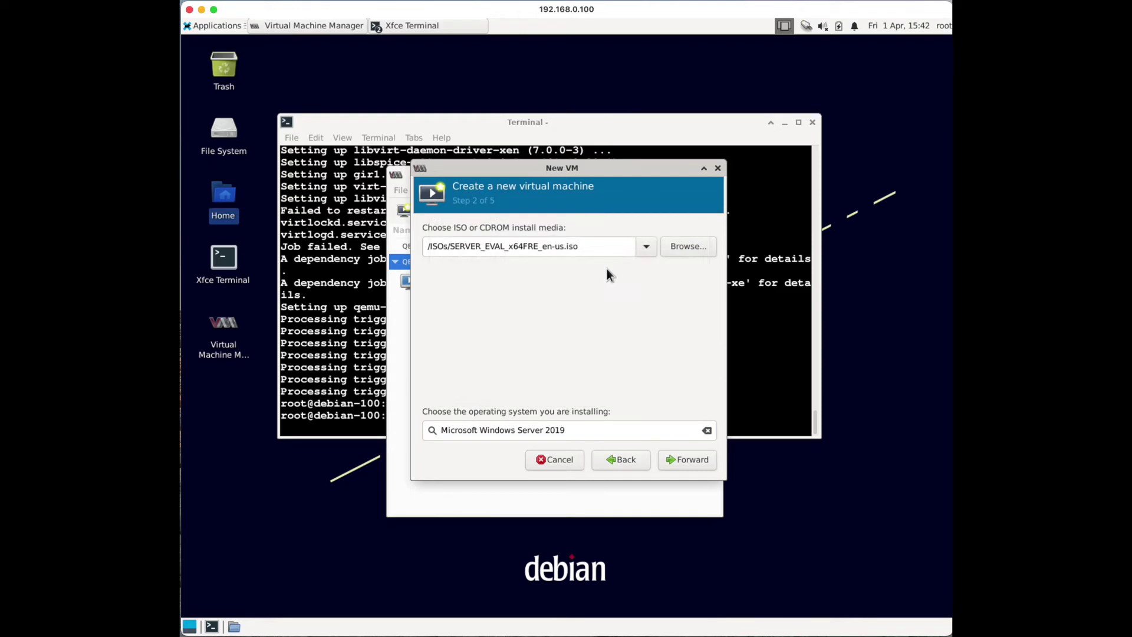
pyautogui.click(685, 458)
# - Give the virtual machine 4096 MiB of memory and 4 CPUs, and proceed to the storage settings
pyautogui.doubleClick(496, 250)
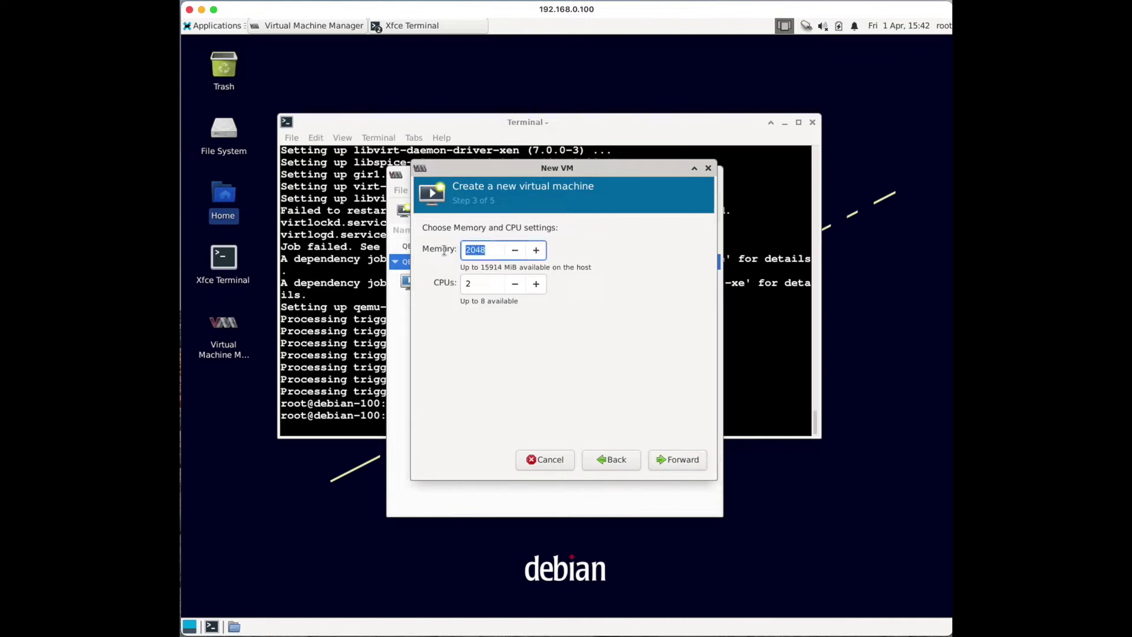
pyautogui.write('4096')
pyautogui.doubleClick(536, 284)
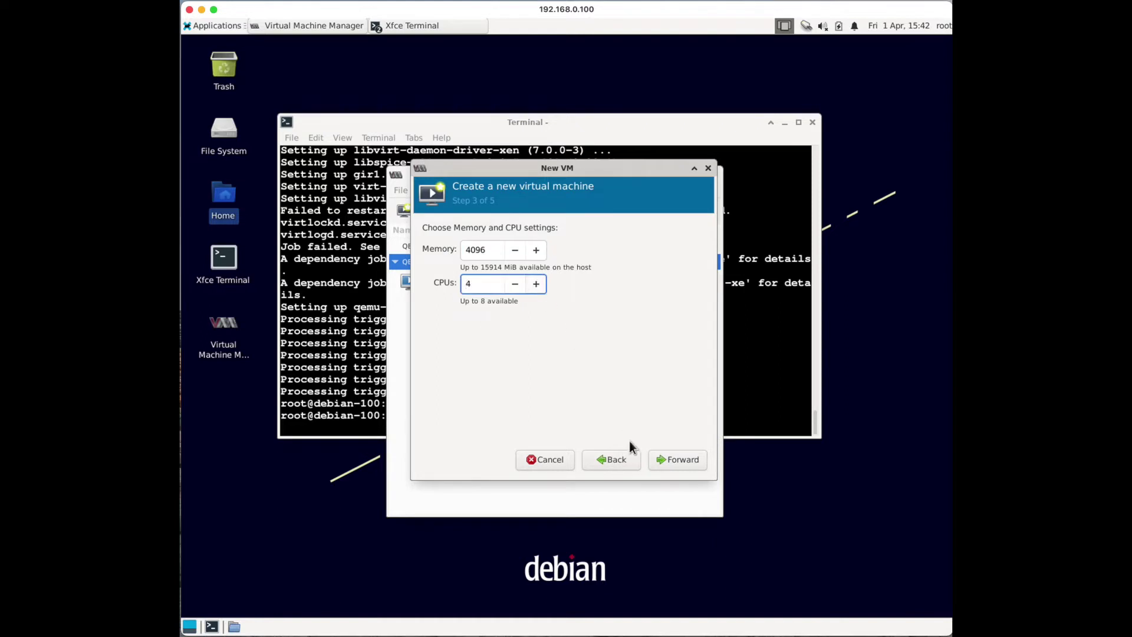
pyautogui.click(673, 459)
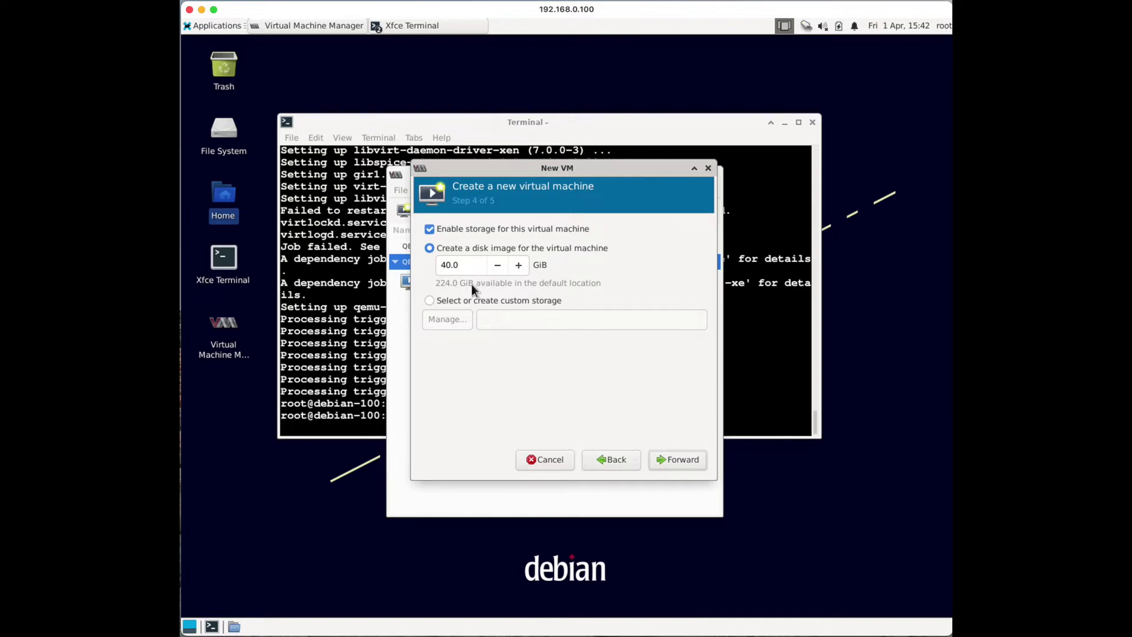
# - Create a 50 GiB raw volume named win2k19 in the VMs pool and use it as the virtual machine's custom storage
pyautogui.click(429, 300)
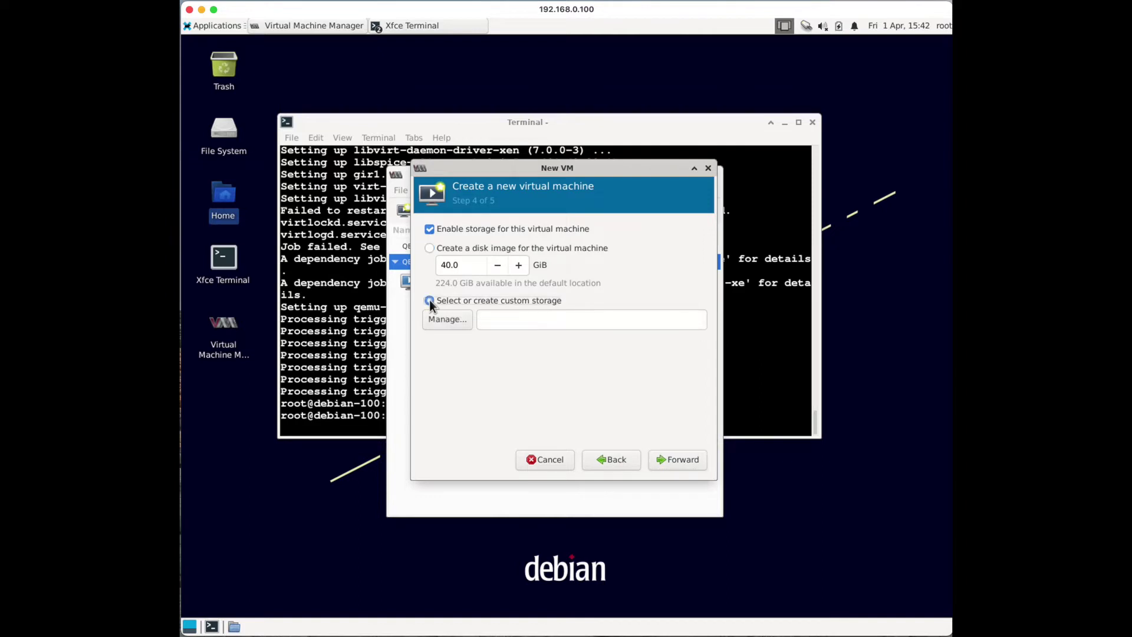
pyautogui.click(459, 324)
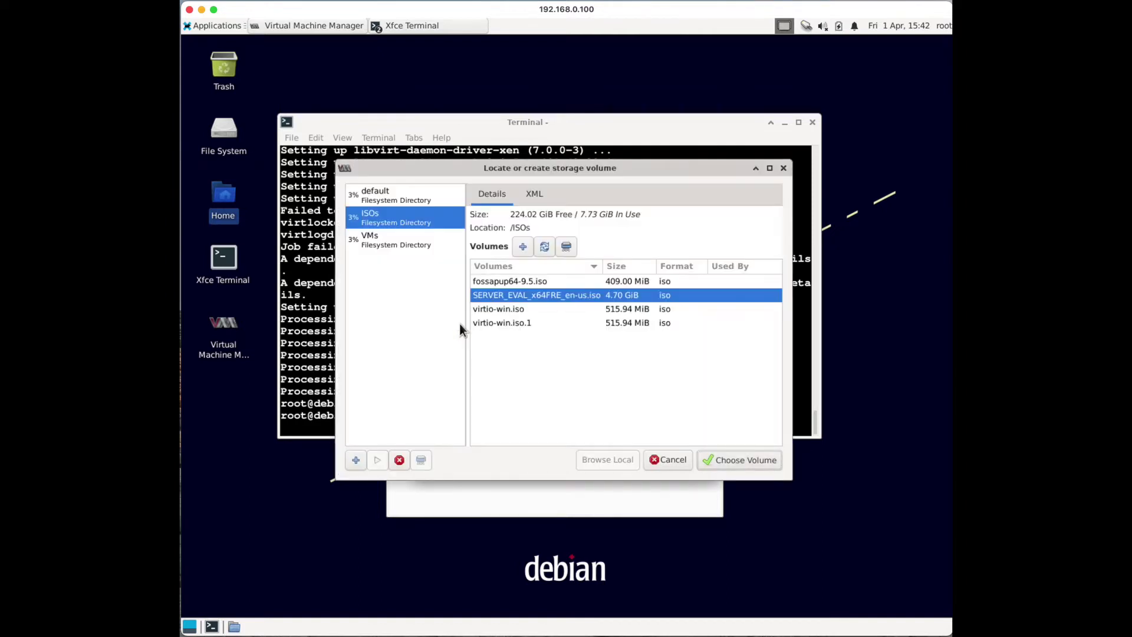
pyautogui.click(380, 240)
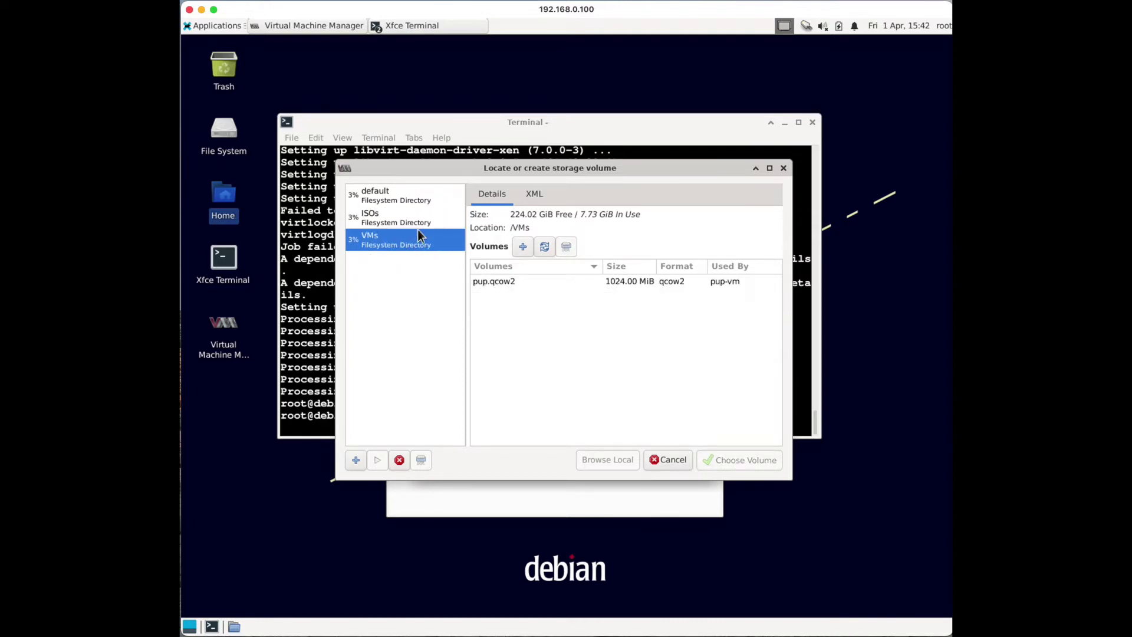
pyautogui.click(522, 246)
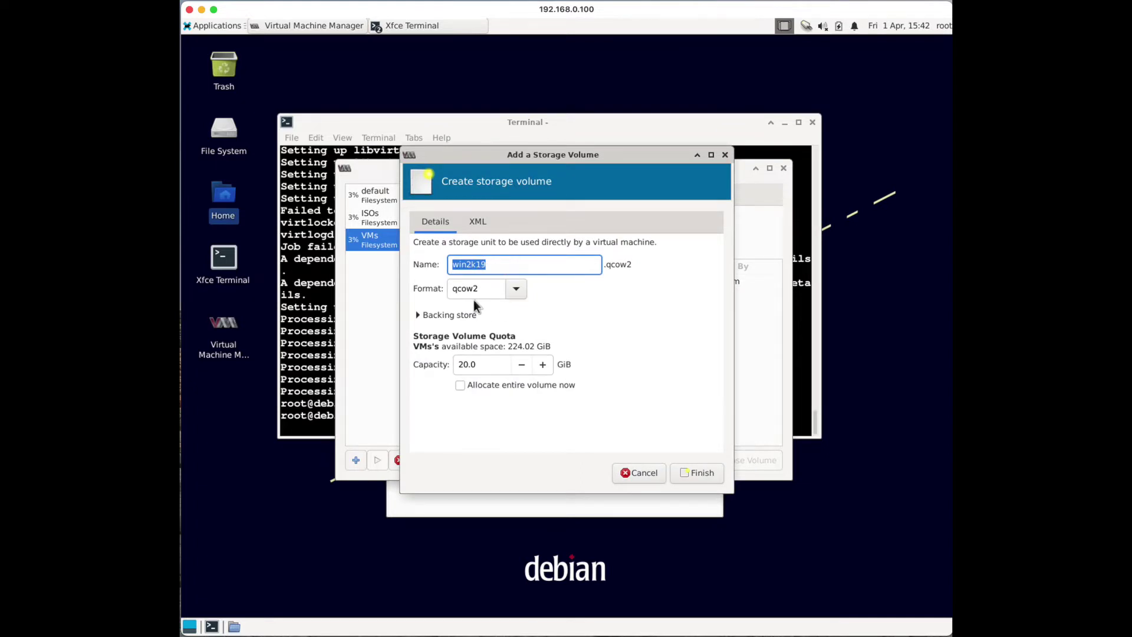
pyautogui.click(513, 291)
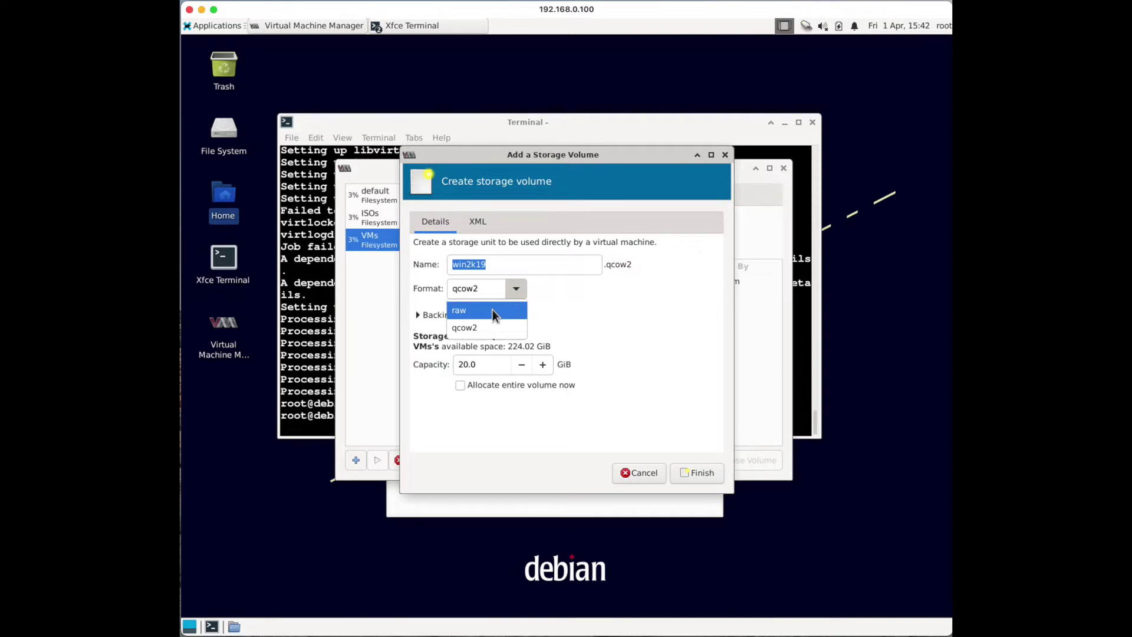
pyautogui.click(493, 309)
pyautogui.press('Tab')
pyautogui.press('Tab')
pyautogui.write('50')
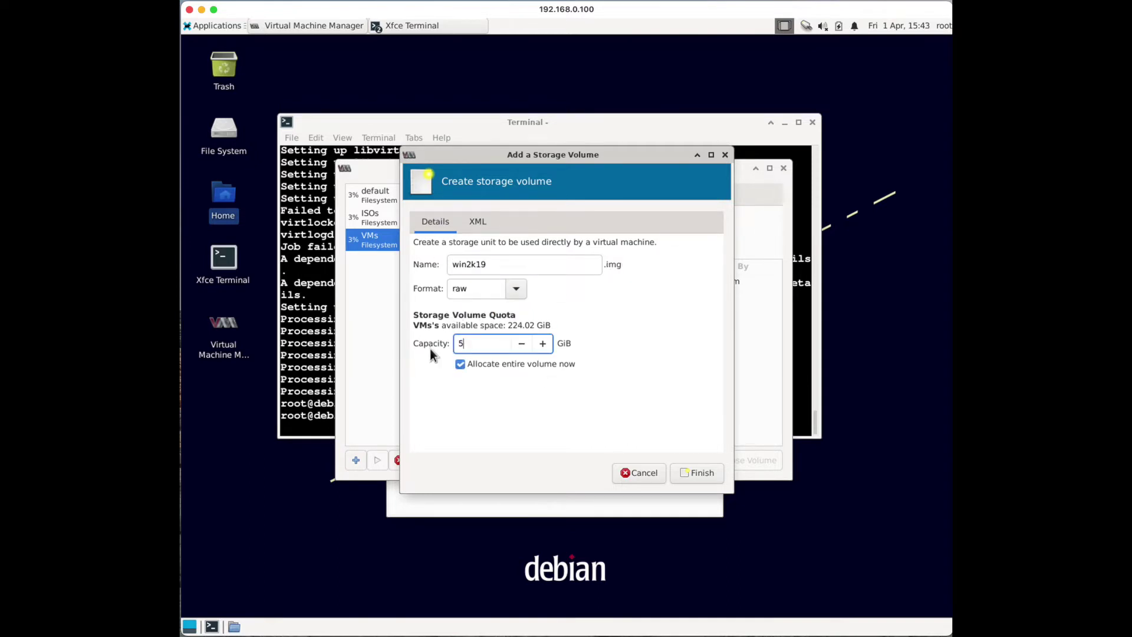
pyautogui.click(680, 470)
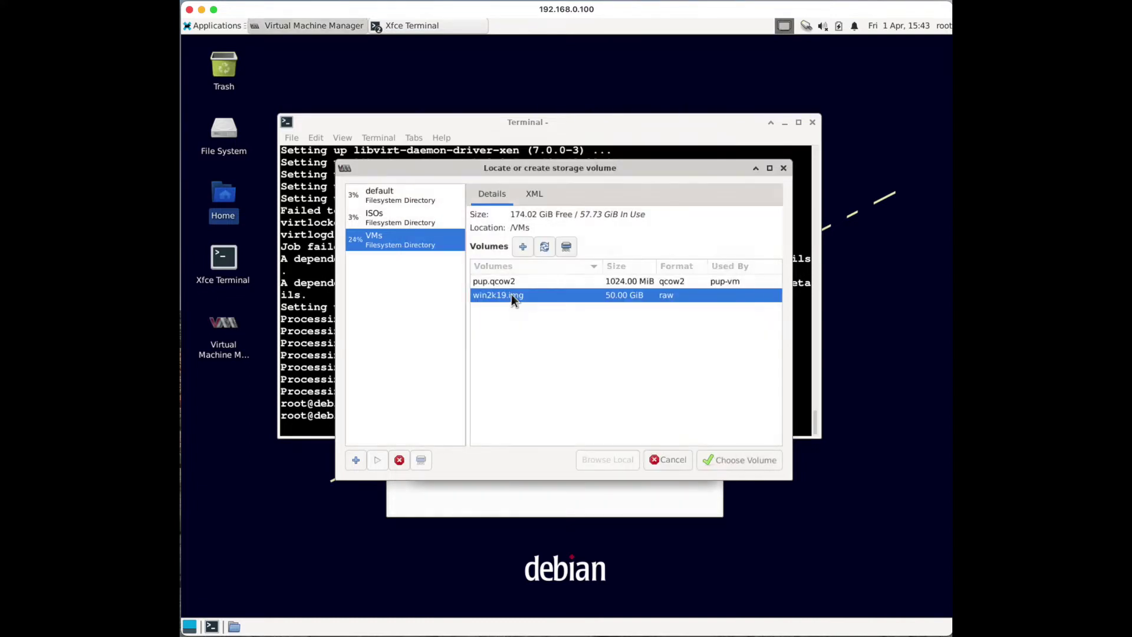
pyautogui.click(738, 461)
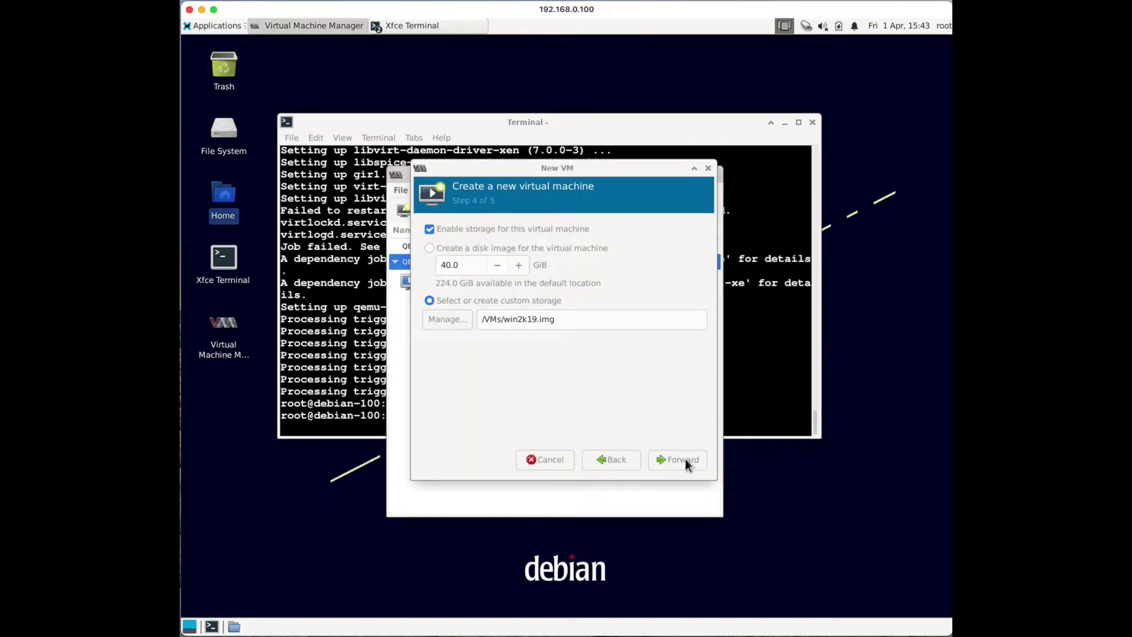
pyautogui.click(685, 463)
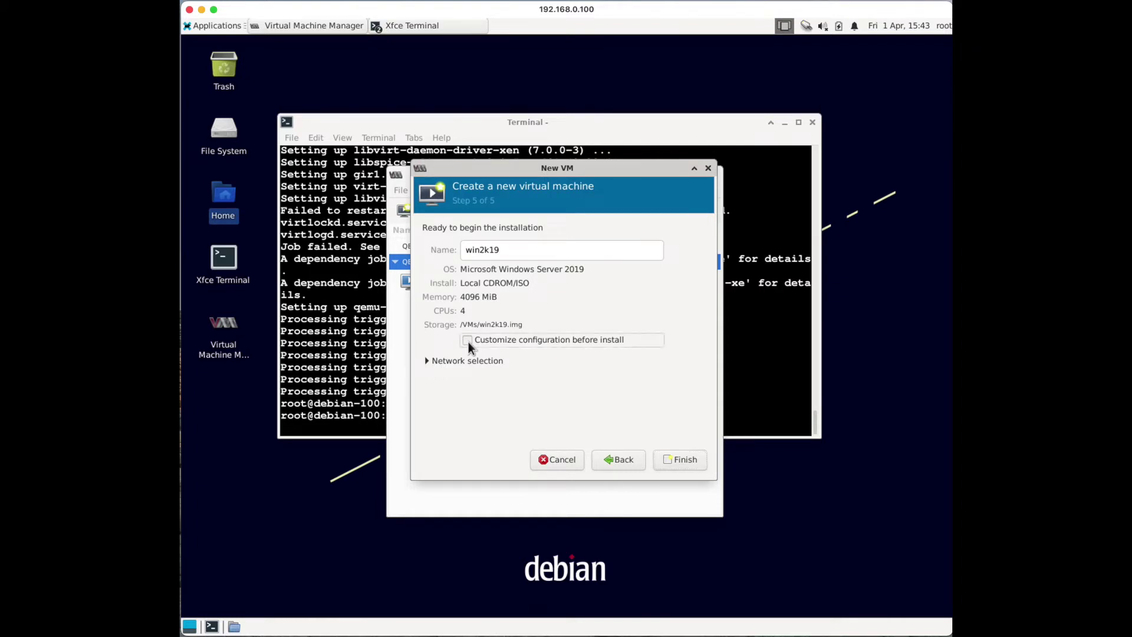
# - Attach the network to bridge device br0 and finish the wizard with customizing the configuration before install enabled
pyautogui.click(428, 361)
pyautogui.click(469, 376)
pyautogui.click(478, 401)
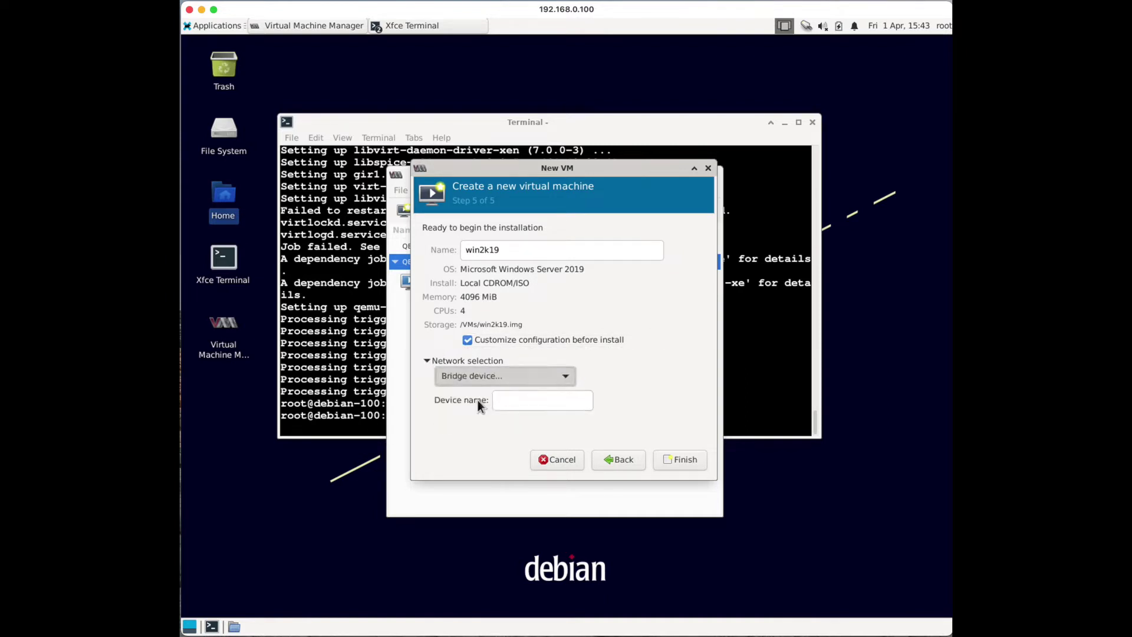
pyautogui.click(514, 401)
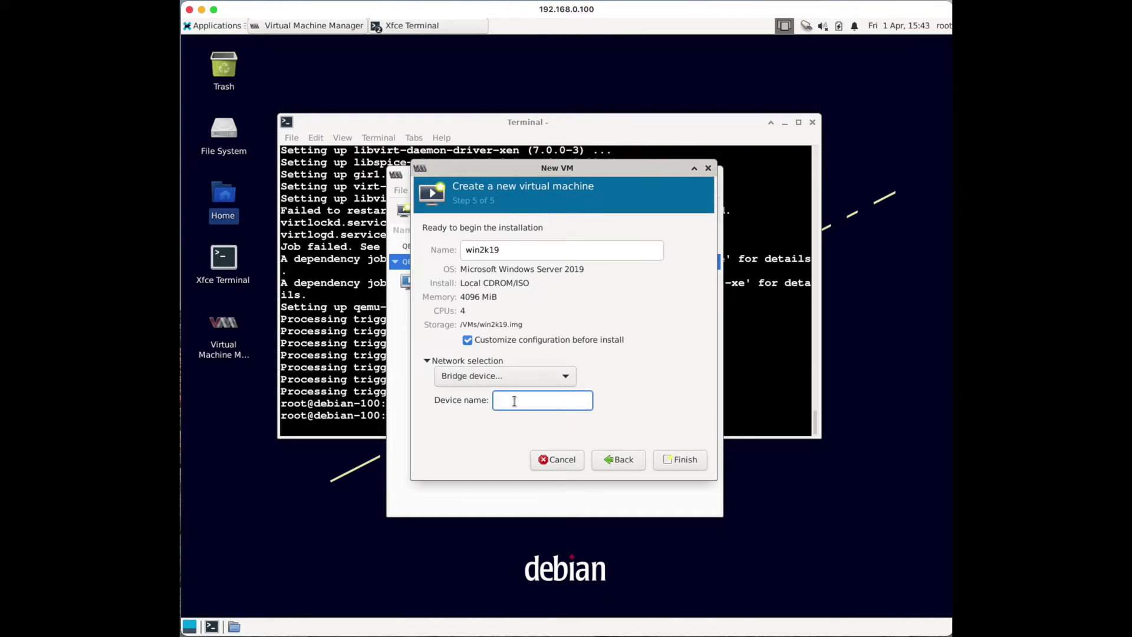
pyautogui.write('br0')
pyautogui.click(685, 460)
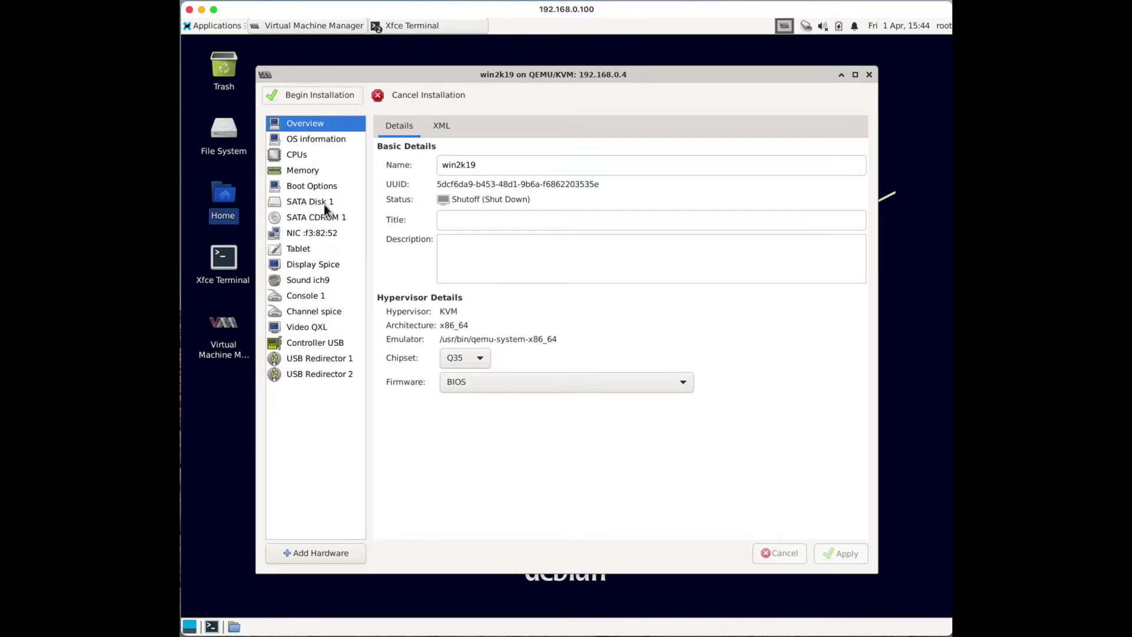
# - Change the display to a VNC server with listen type Address and address Localhost only, and apply it
pyautogui.click(312, 265)
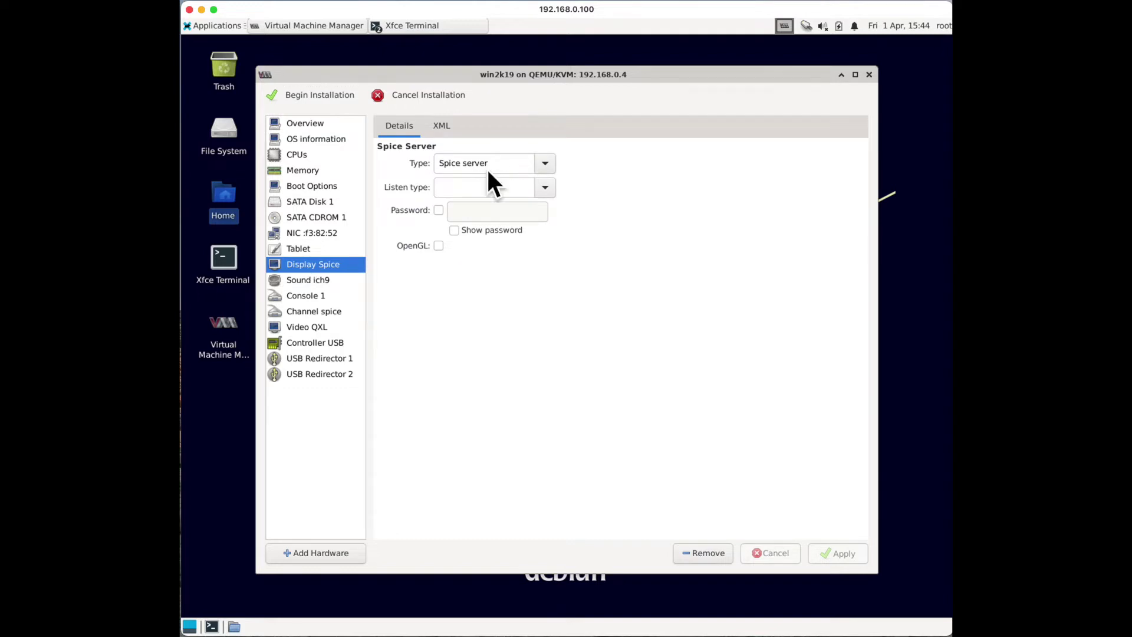
pyautogui.click(543, 163)
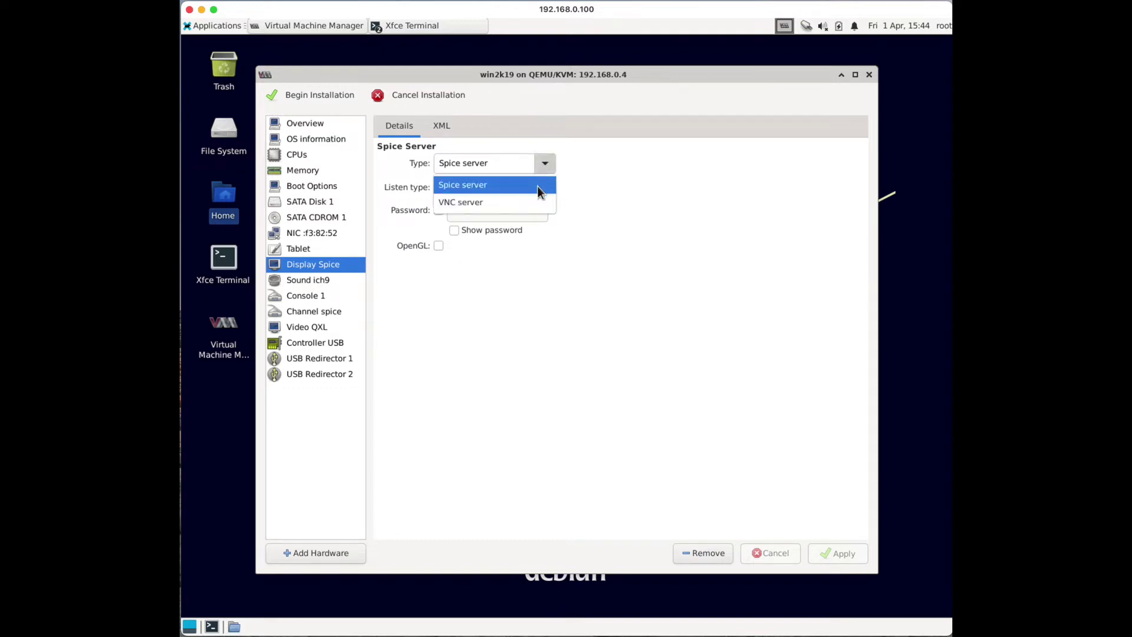
pyautogui.click(502, 201)
pyautogui.click(545, 189)
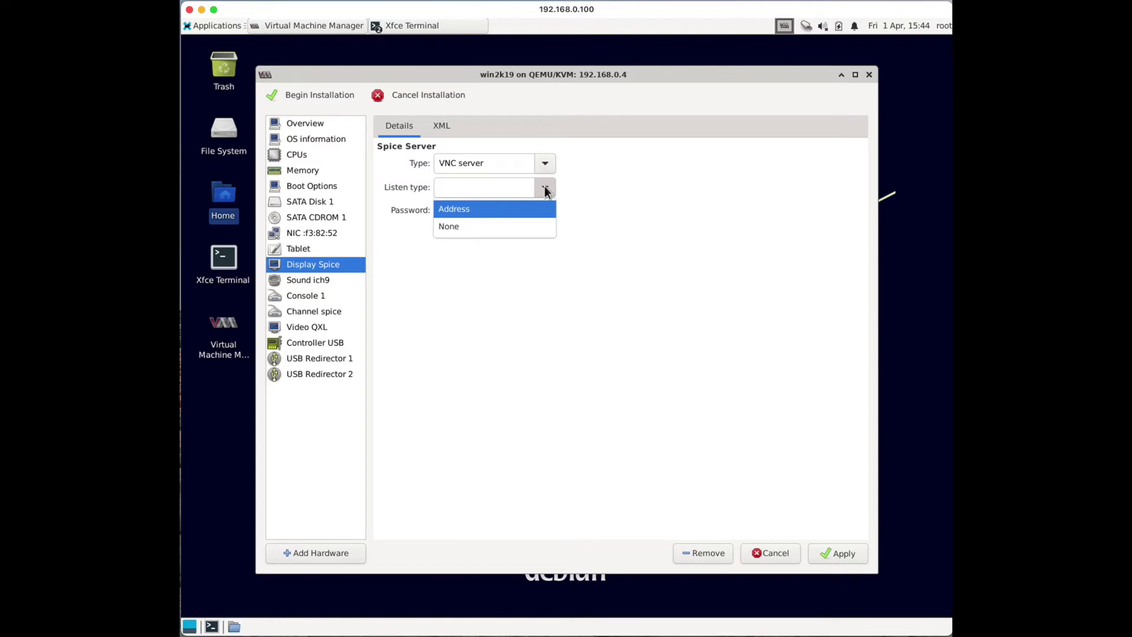
pyautogui.click(507, 208)
pyautogui.click(545, 213)
pyautogui.click(485, 252)
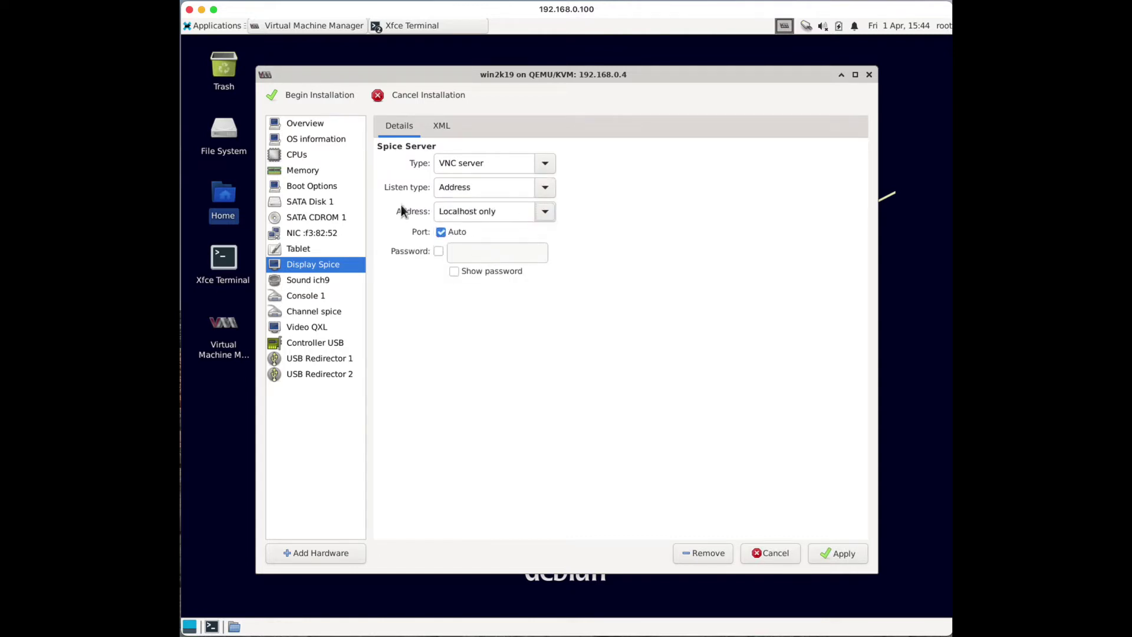
pyautogui.click(840, 557)
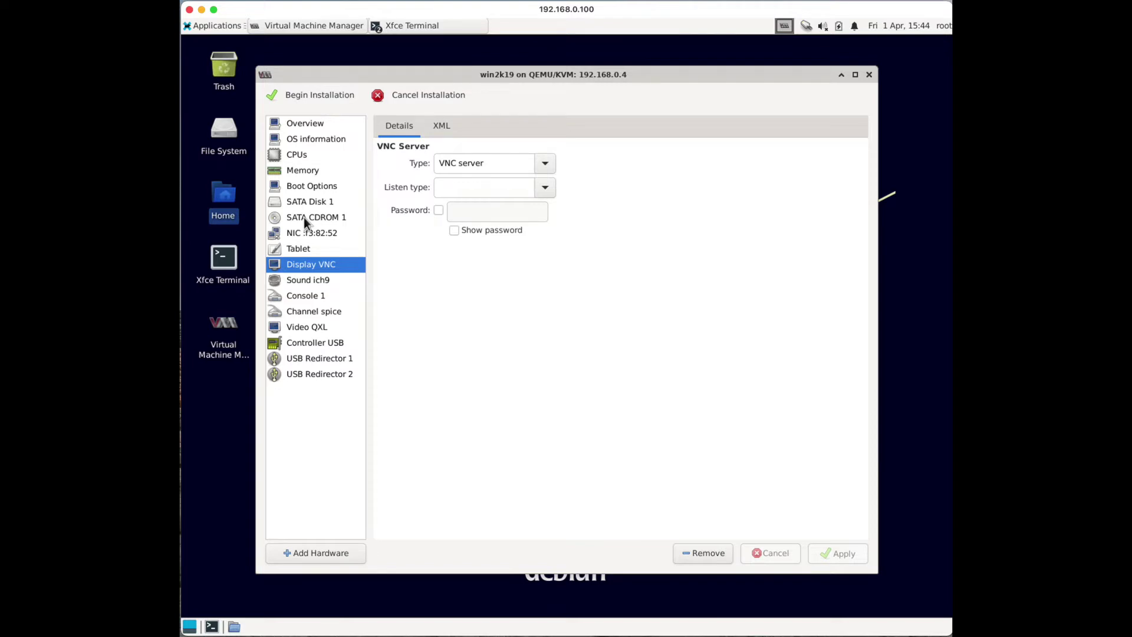
# - Add a CDROM storage device to the virtual machine using virtio-win.iso from the ISOs pool
pyautogui.click(298, 550)
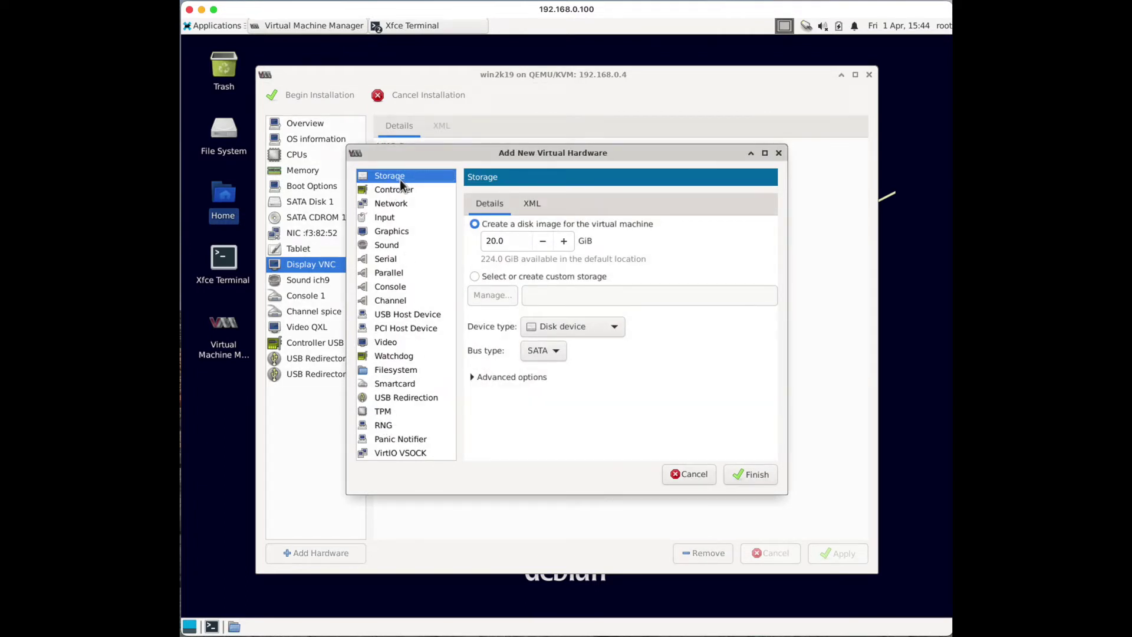
pyautogui.click(574, 326)
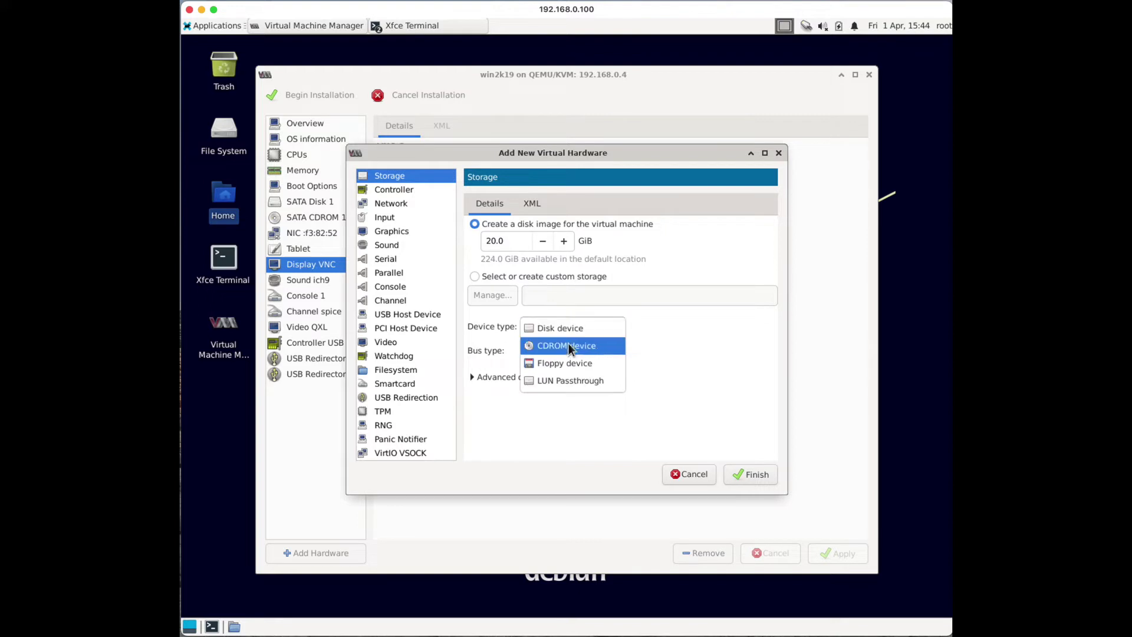
pyautogui.click(567, 344)
pyautogui.click(501, 299)
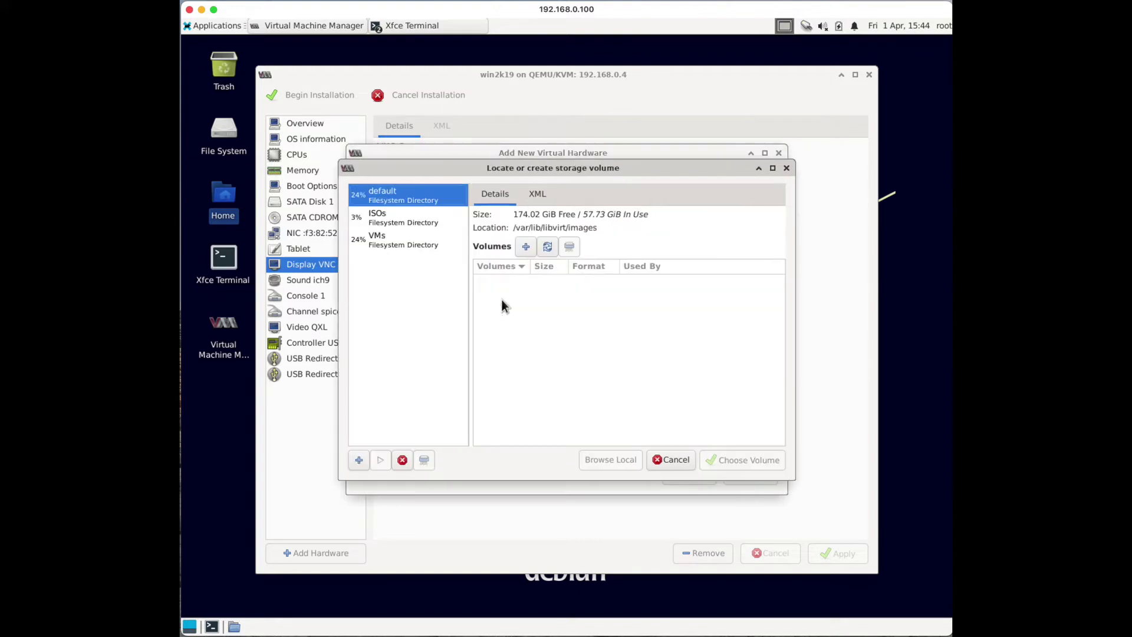
pyautogui.click(379, 219)
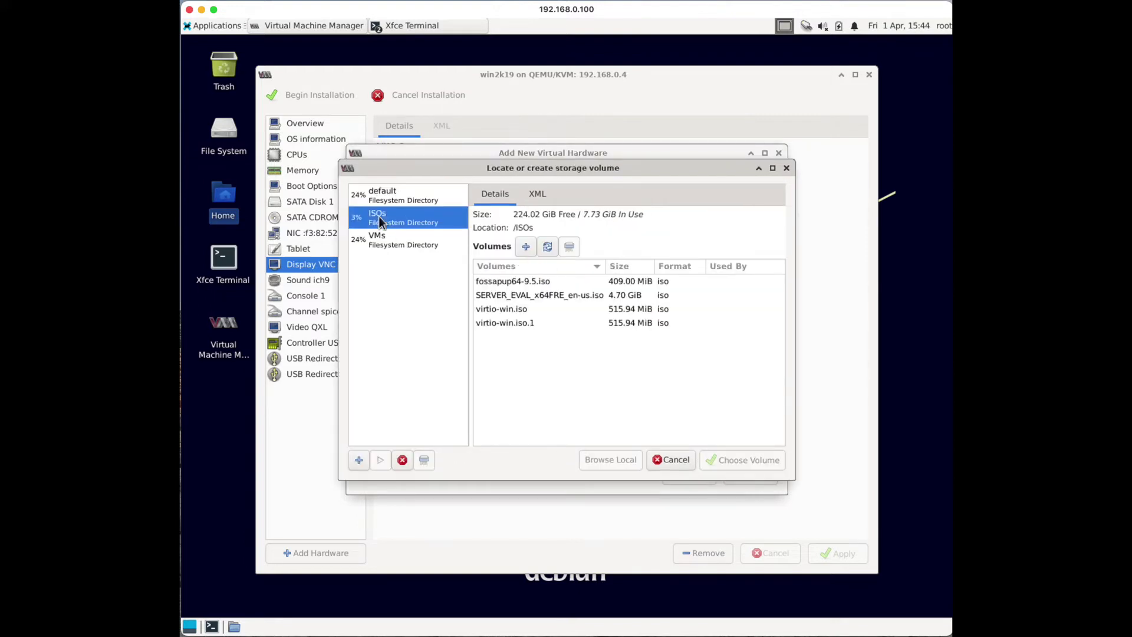
pyautogui.click(514, 309)
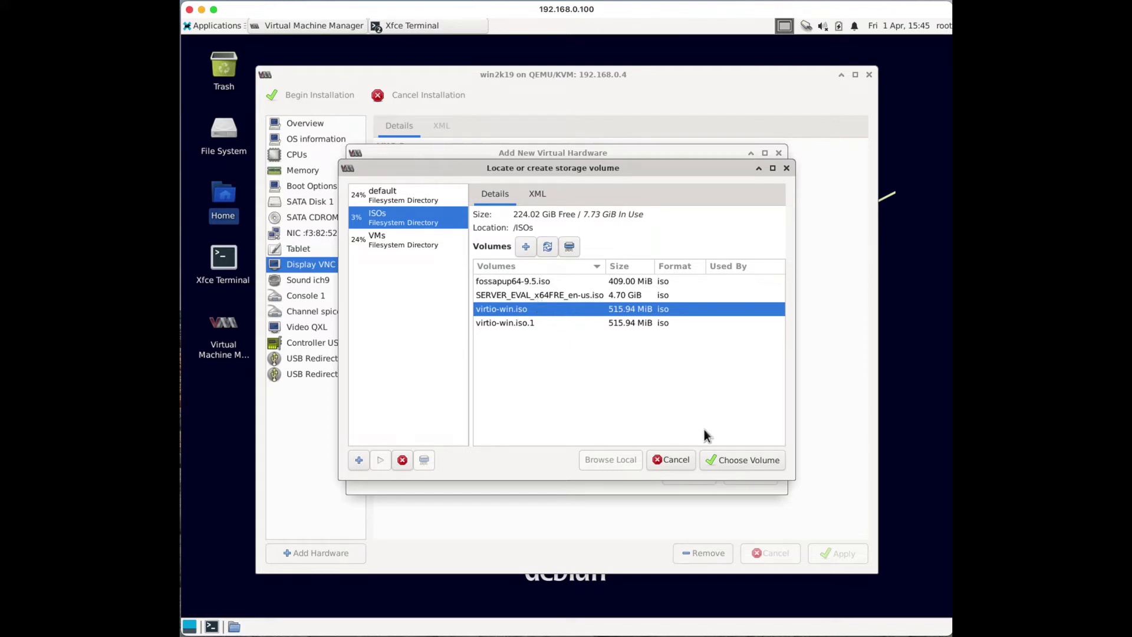
pyautogui.click(742, 460)
pyautogui.click(742, 474)
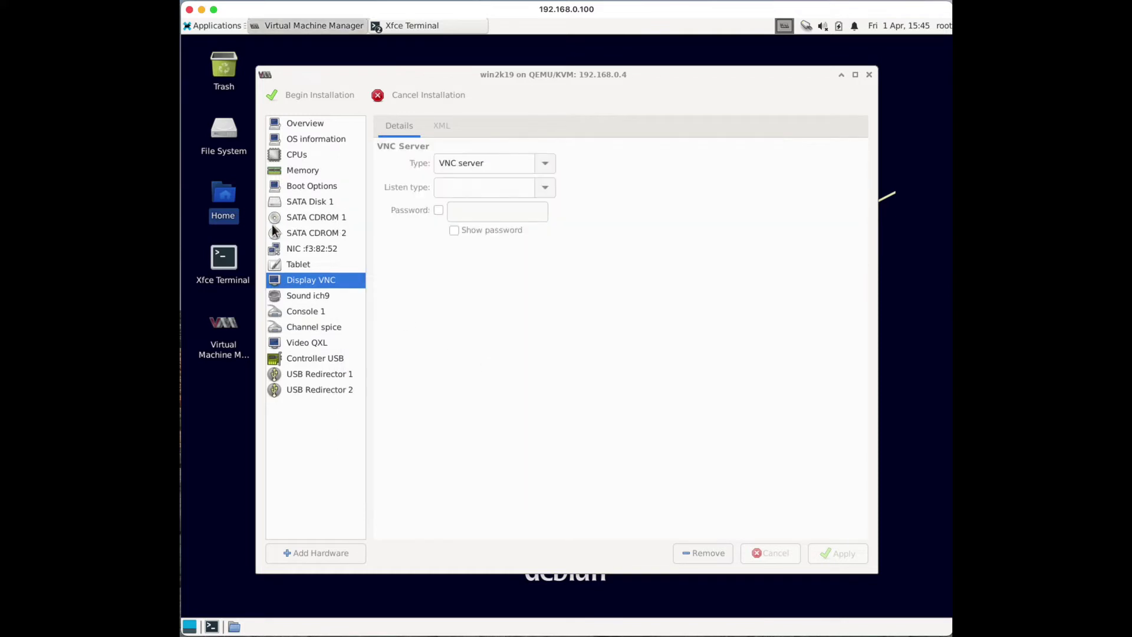
# - Set the disk bus of SATA Disk 1 to VirtIO and save the change
pyautogui.click(299, 202)
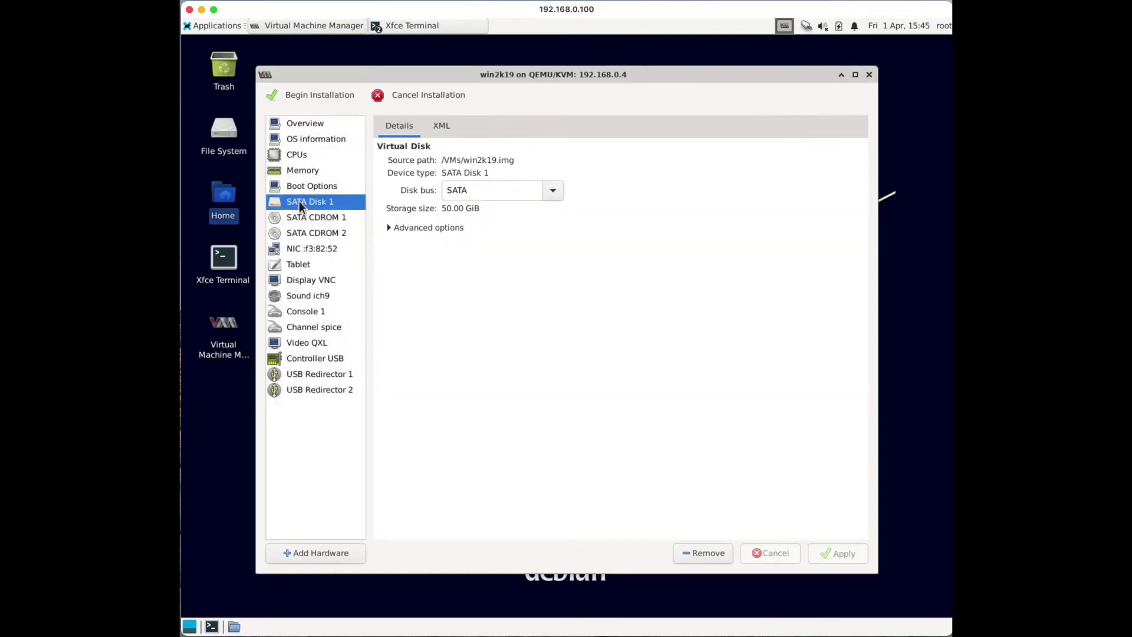
pyautogui.click(553, 192)
pyautogui.click(518, 266)
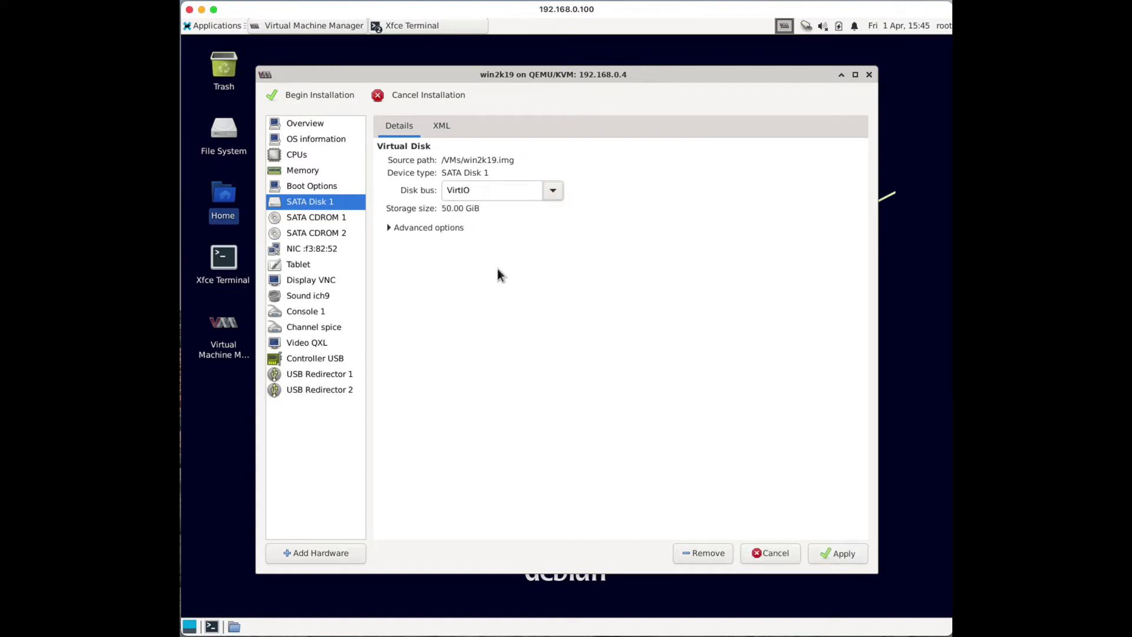
pyautogui.click(323, 250)
pyautogui.press('Return')
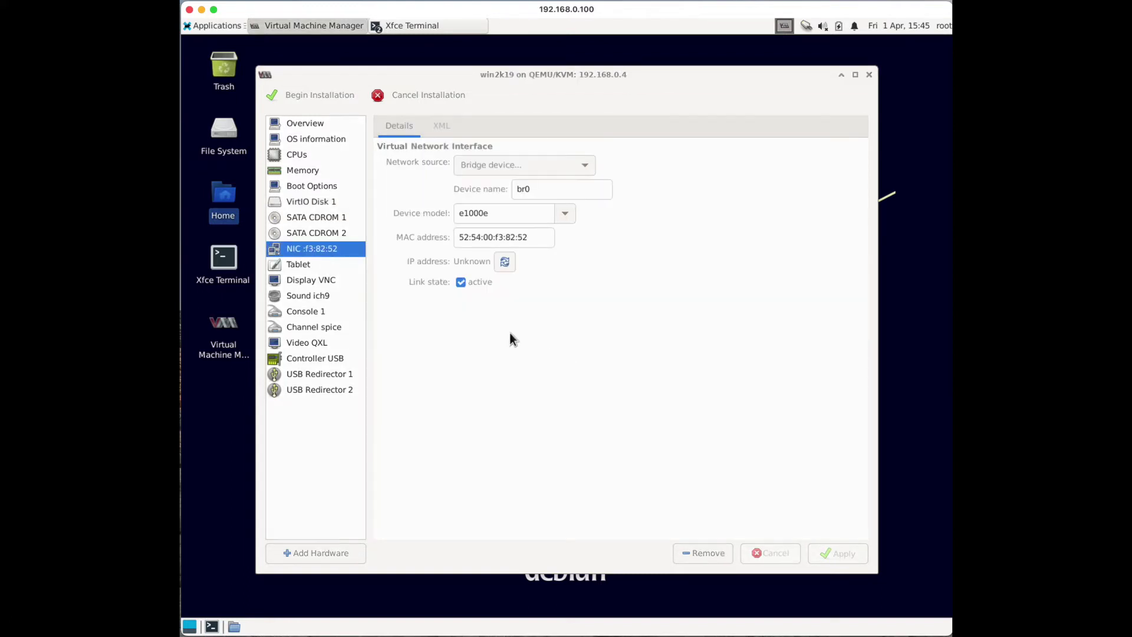
# - Set the network interface's device model to virtio and apply it
pyautogui.click(565, 214)
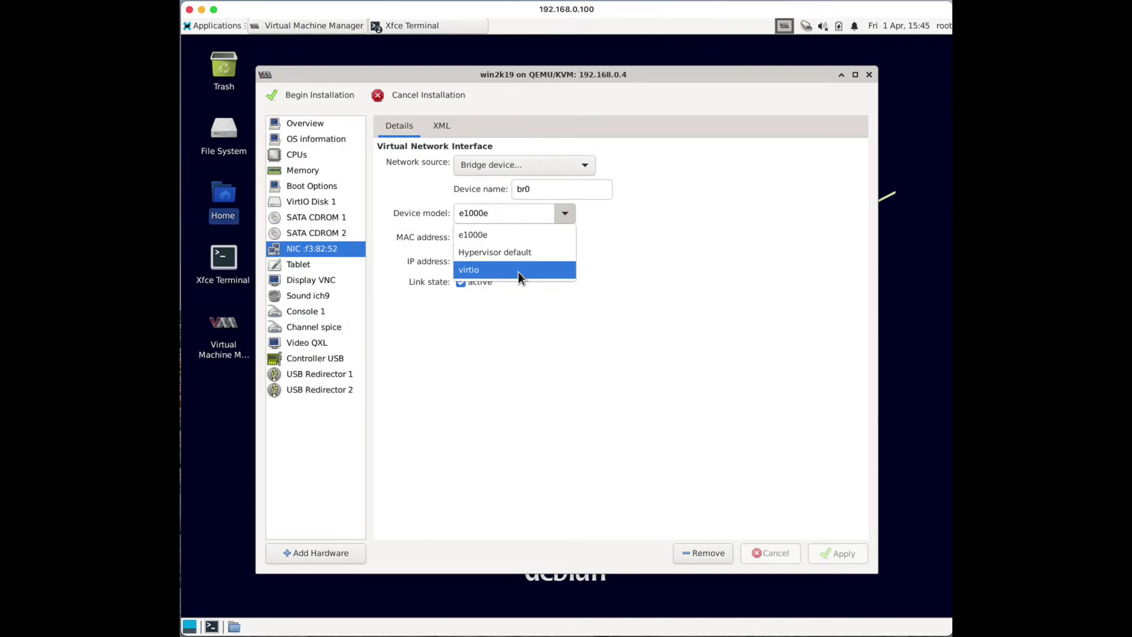
pyautogui.click(518, 272)
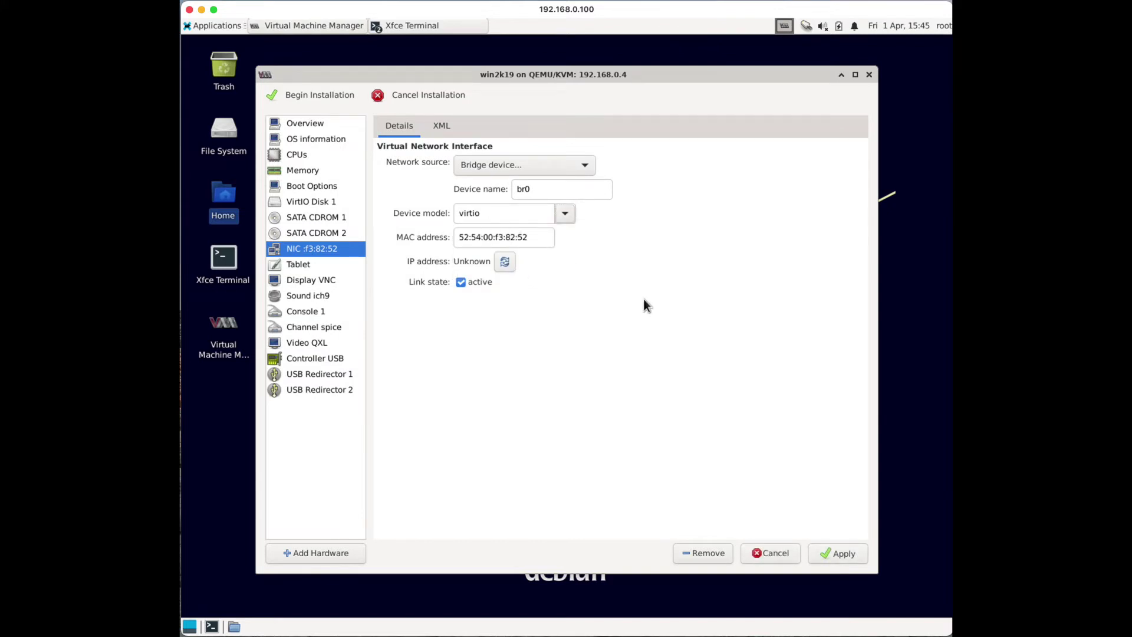
pyautogui.click(841, 552)
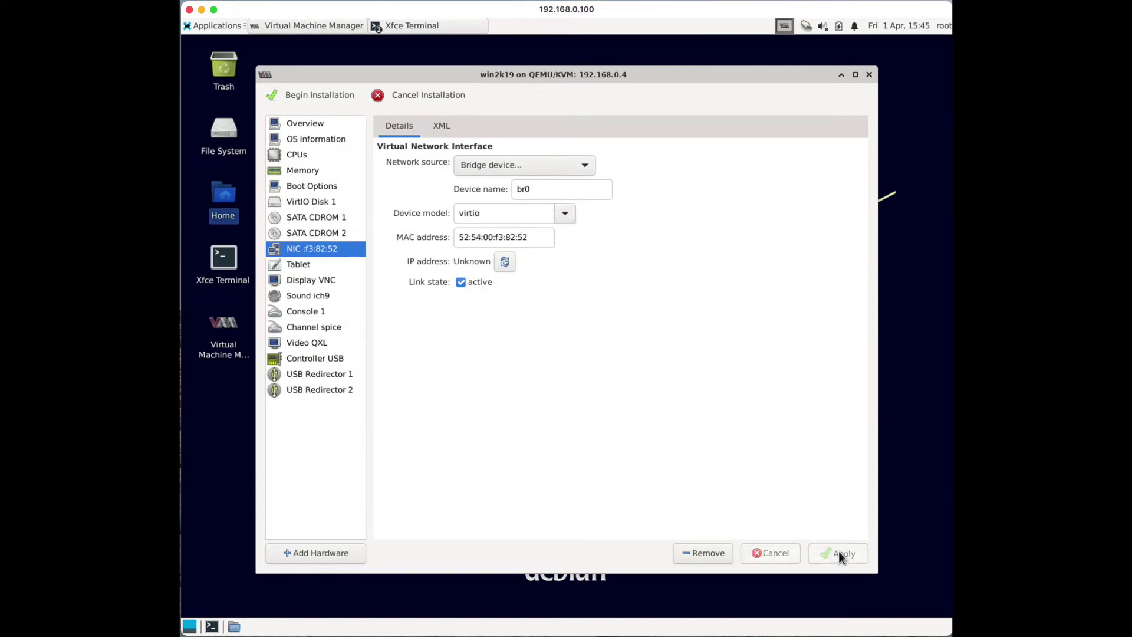
# - Begin the installation, authenticating to the host with the root password, and start the Windows Server setup
pyautogui.click(321, 94)
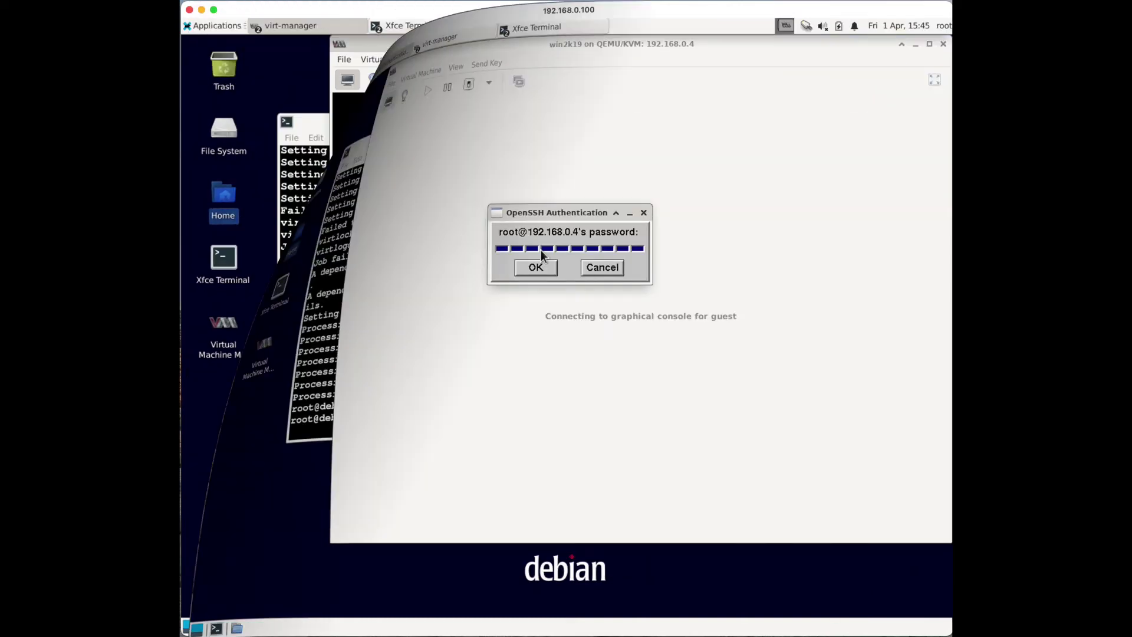
pyautogui.press('Return')
pyautogui.click(805, 422)
pyautogui.click(649, 328)
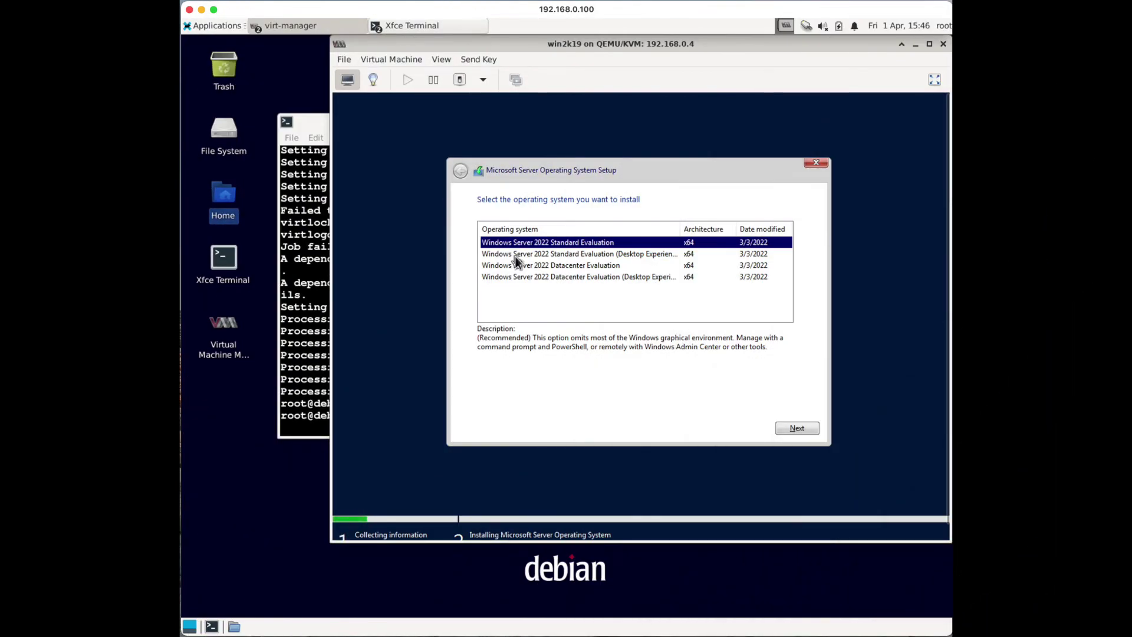
# - Select Windows Server 2022 Standard Evaluation (Desktop Experience) as the operating system and accept the license terms
pyautogui.click(515, 256)
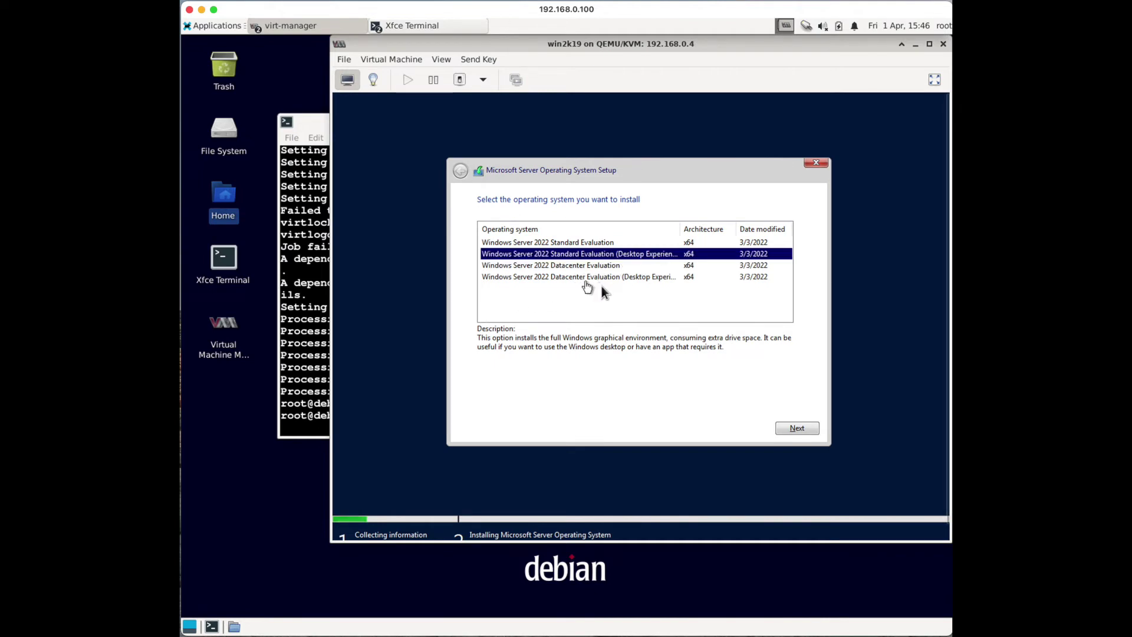
pyautogui.click(791, 429)
pyautogui.click(488, 405)
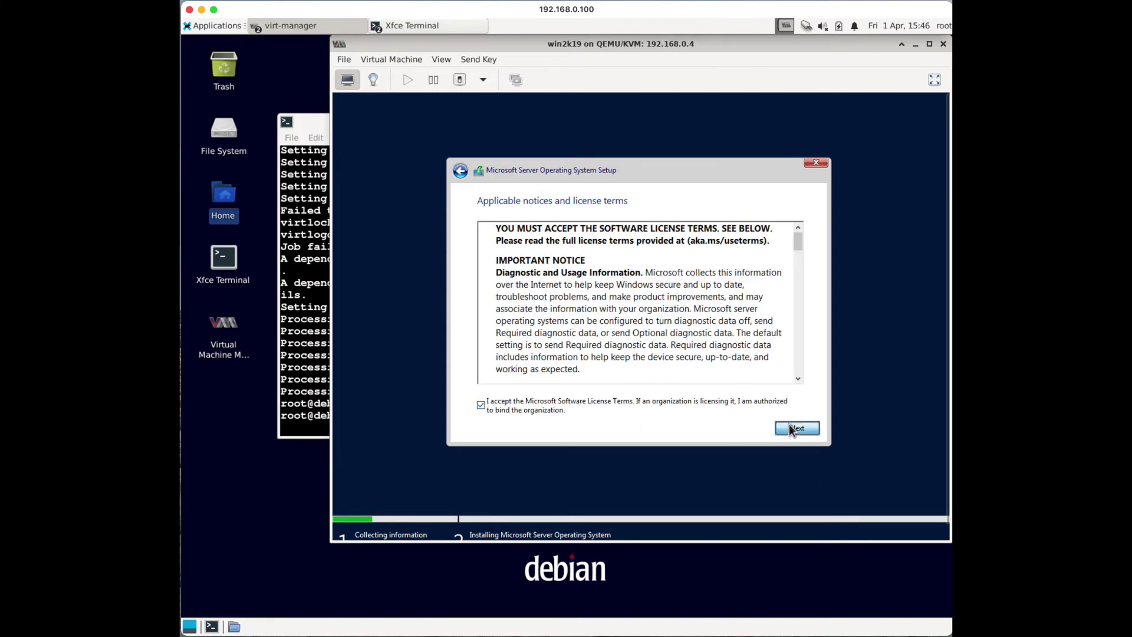
pyautogui.click(790, 426)
# - Choose the custom installation and load the VirtIO SCSI controller driver from the viostor\2k22 folder of the virtio-win CD
pyautogui.click(606, 325)
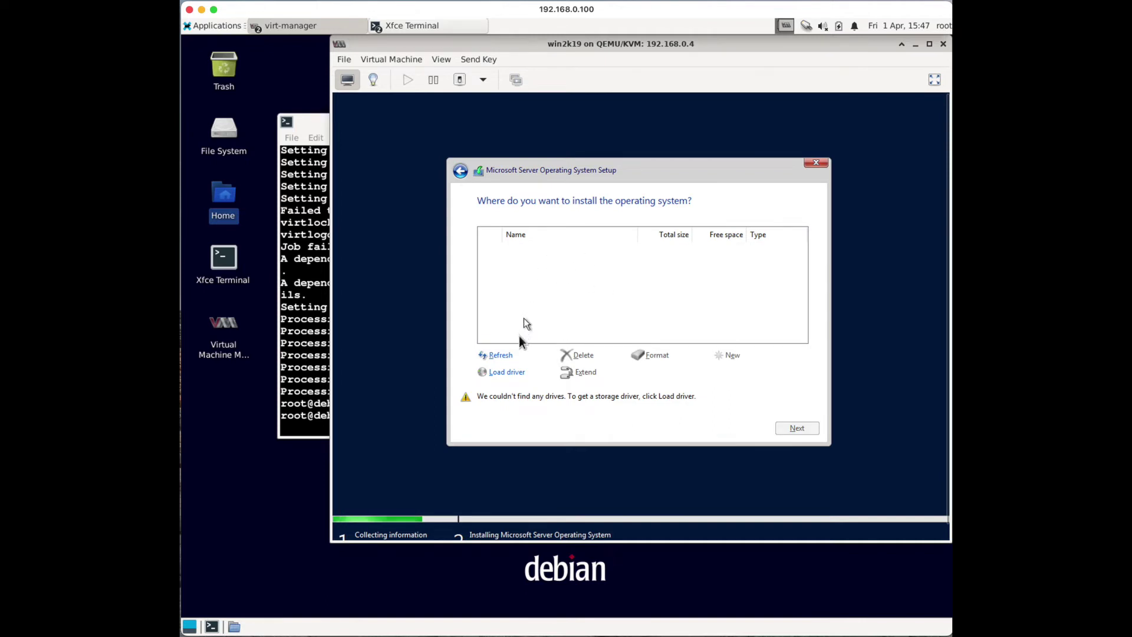
pyautogui.click(500, 374)
pyautogui.click(677, 370)
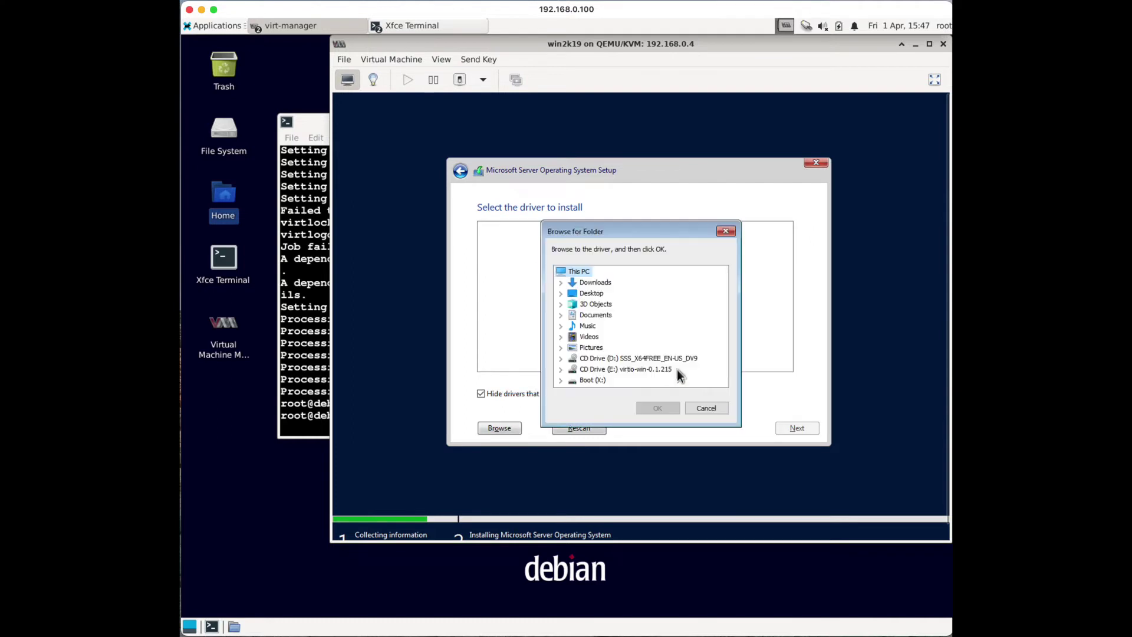
pyautogui.click(627, 371)
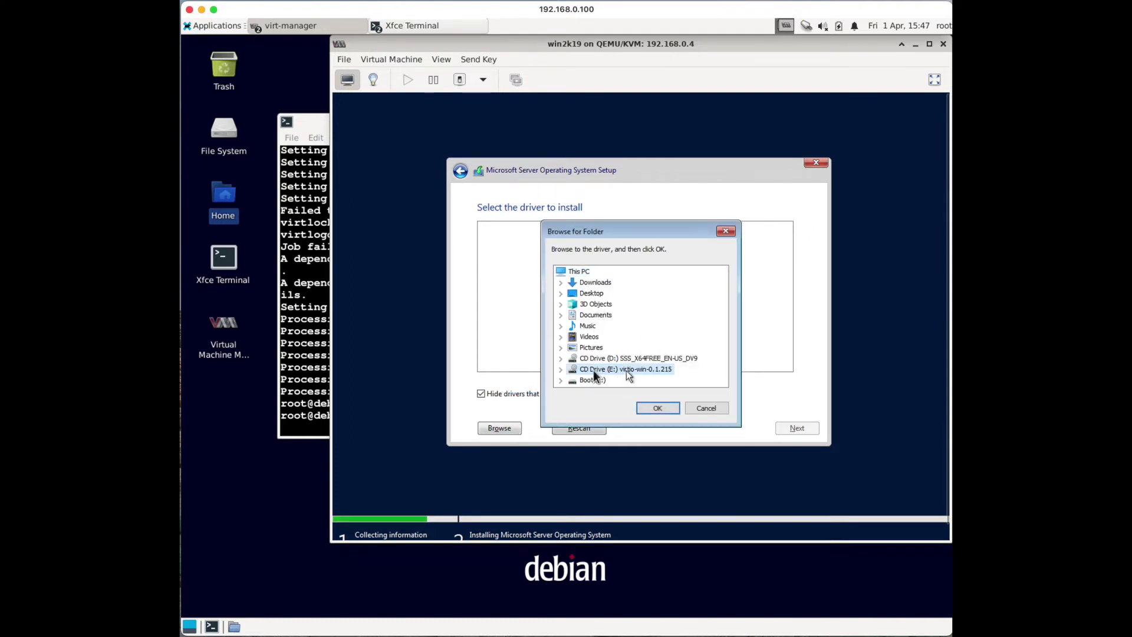
pyautogui.doubleClick(627, 370)
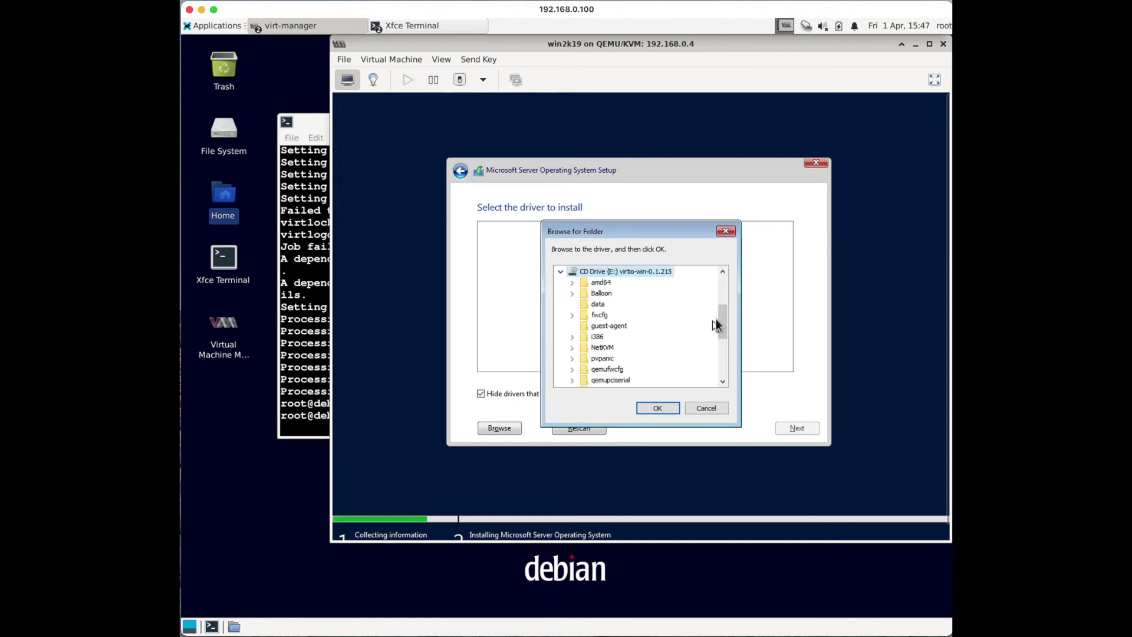
pyautogui.scroll(-4, 720, 330)
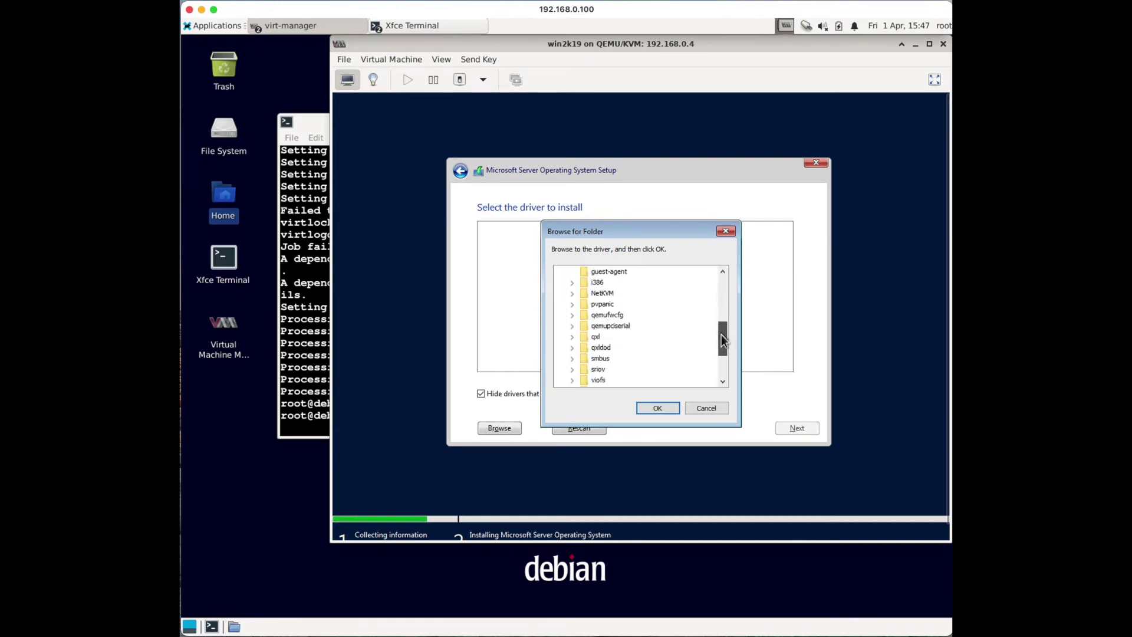
pyautogui.click(573, 369)
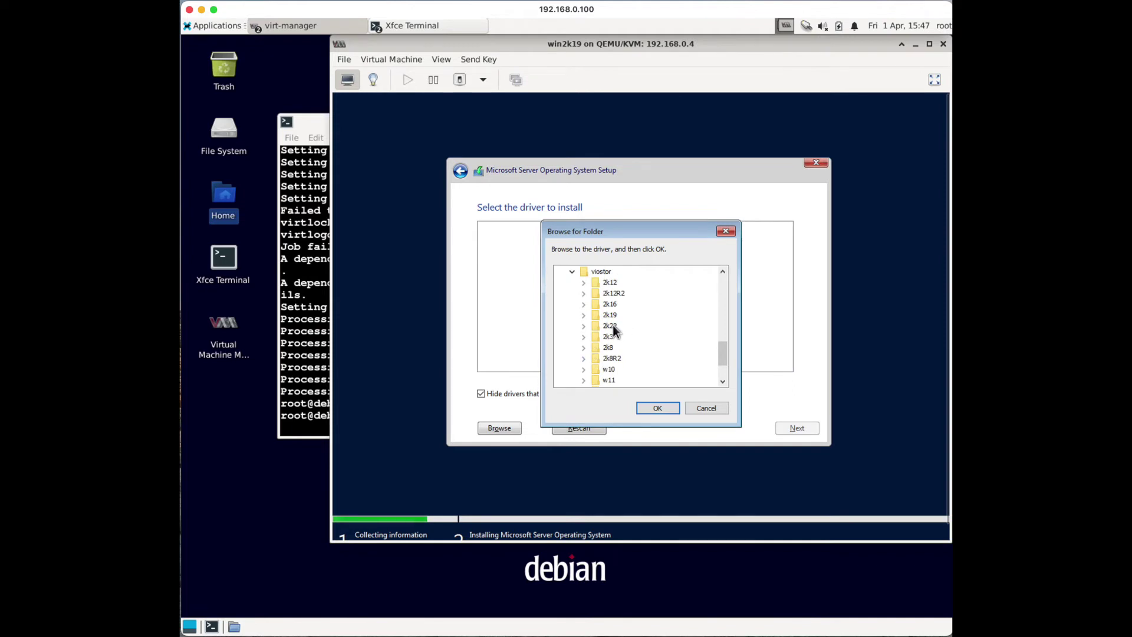
pyautogui.doubleClick(592, 326)
pyautogui.click(658, 406)
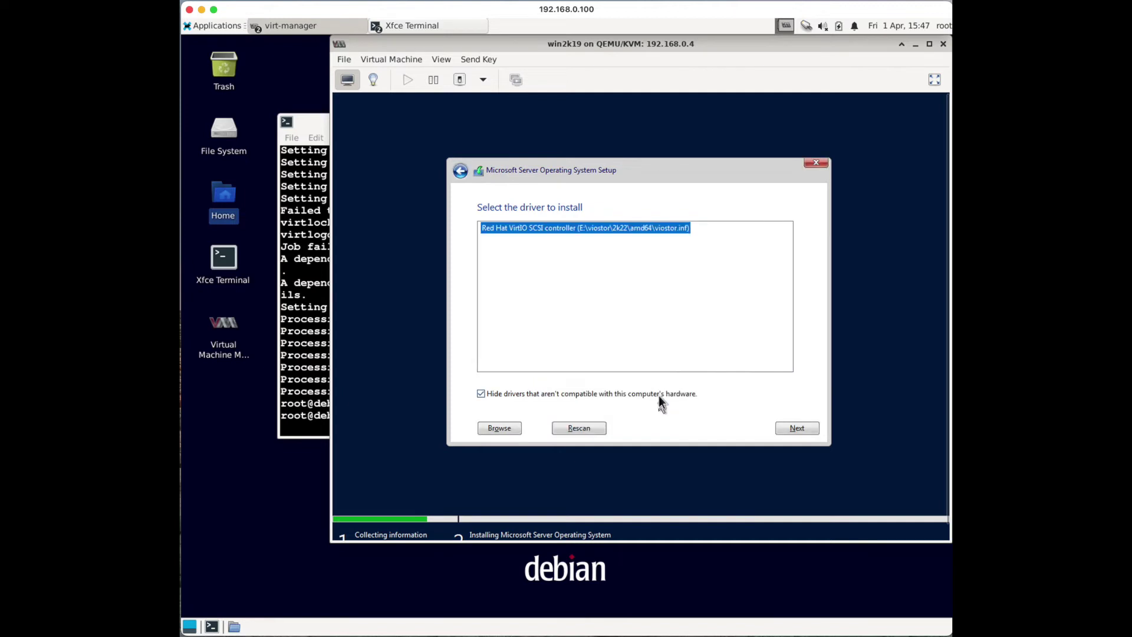
pyautogui.click(807, 428)
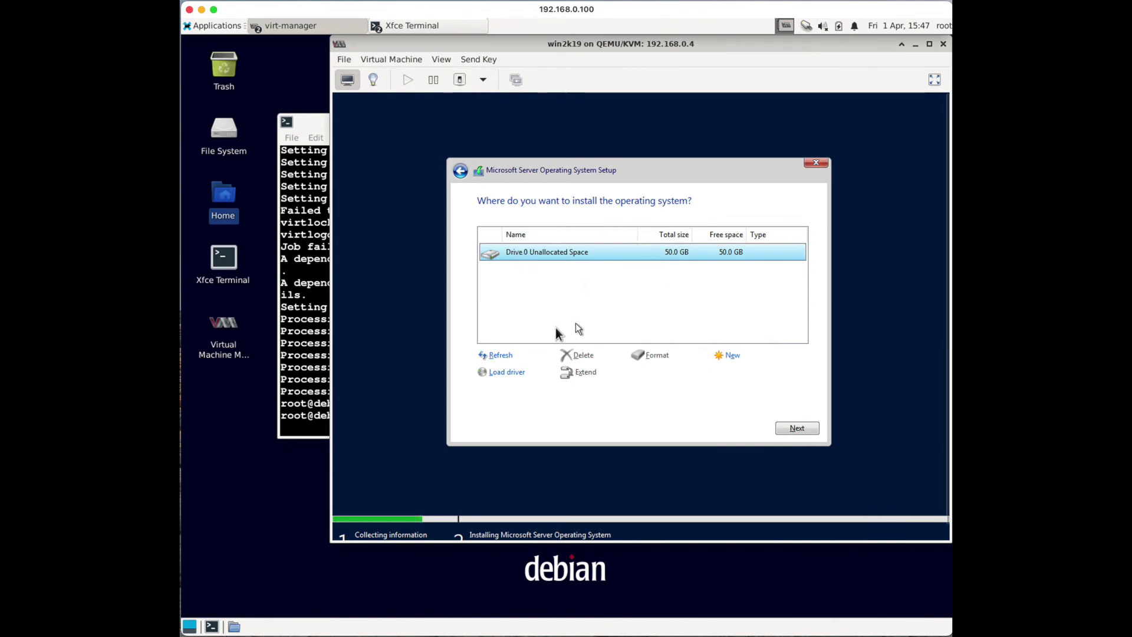
# - Load the VirtIO network driver from the NetKVM\2k22\amd64 folder on the virtio-win CD
pyautogui.click(508, 373)
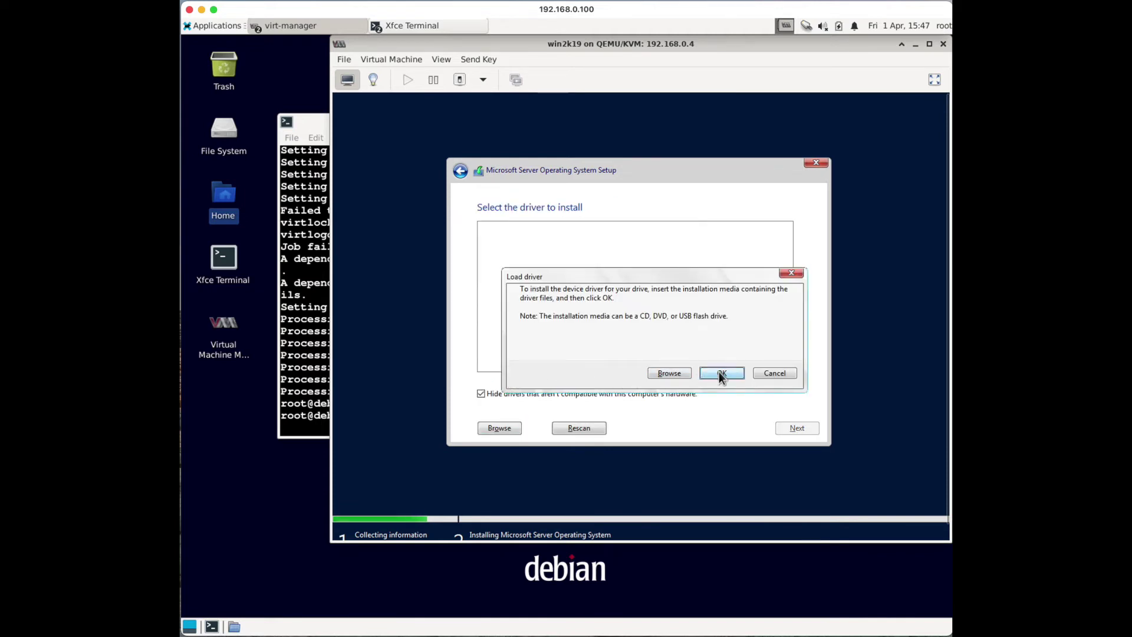
pyautogui.click(675, 372)
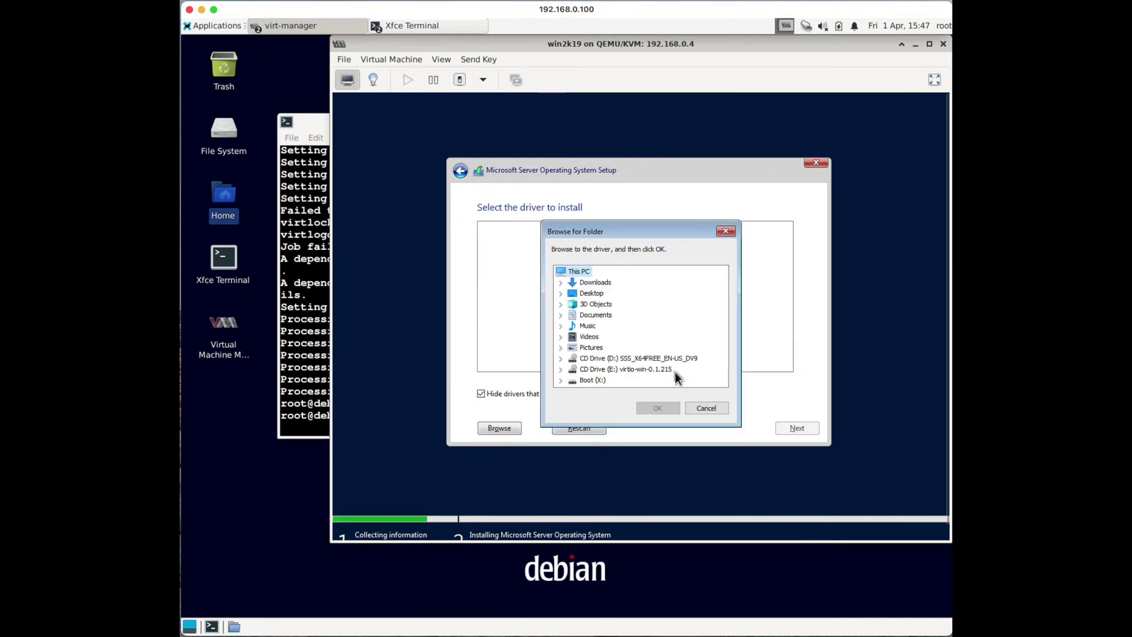
pyautogui.click(560, 370)
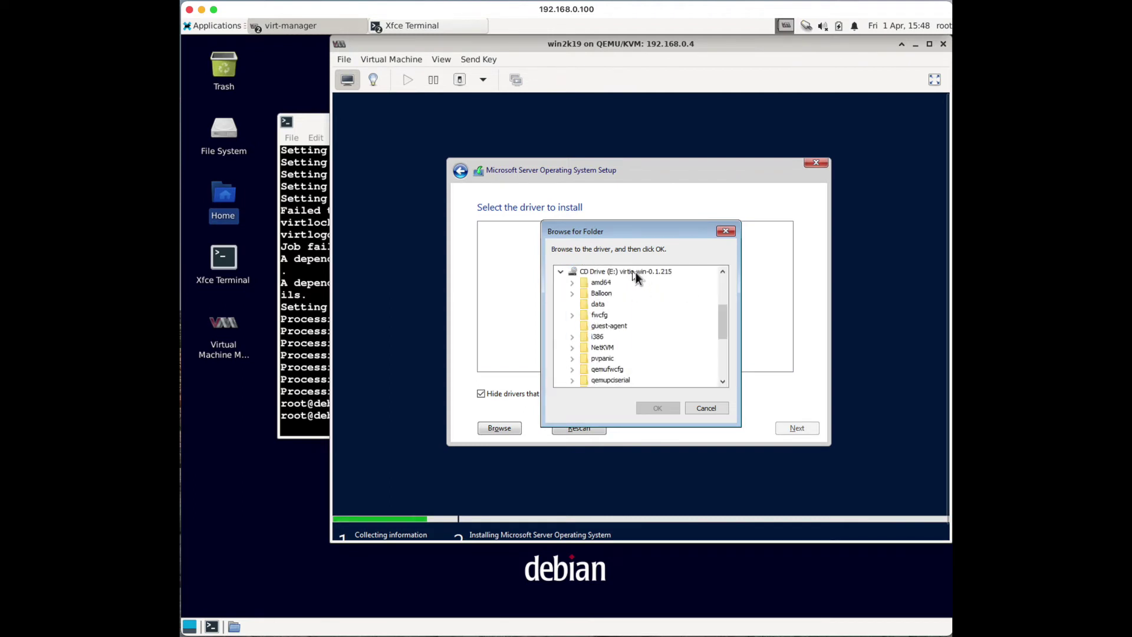
pyautogui.click(573, 347)
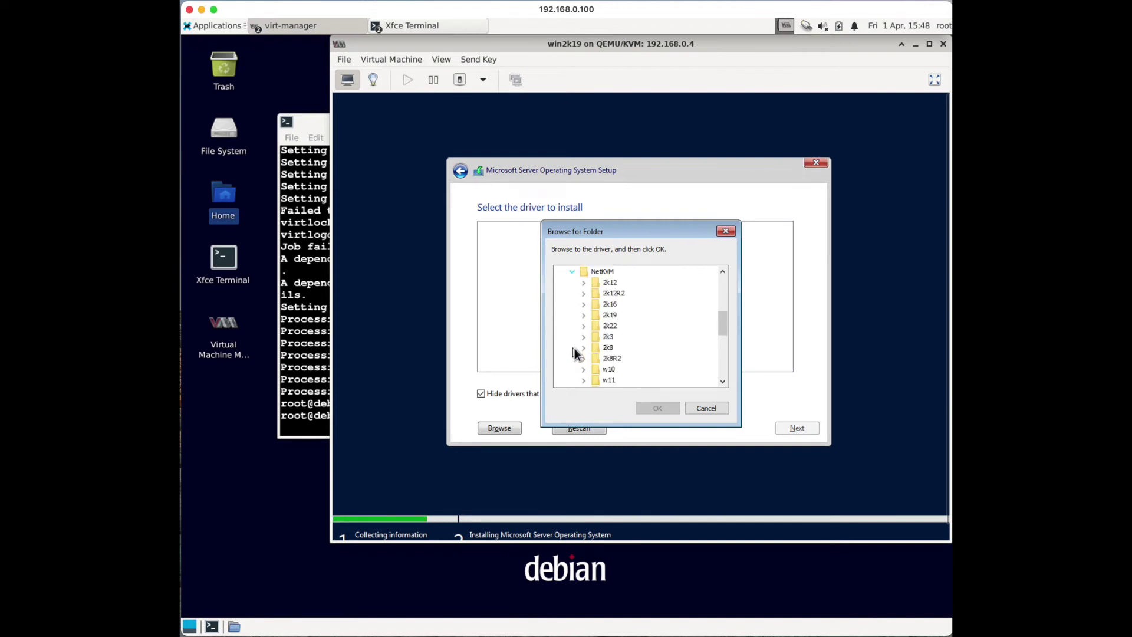
pyautogui.doubleClick(610, 325)
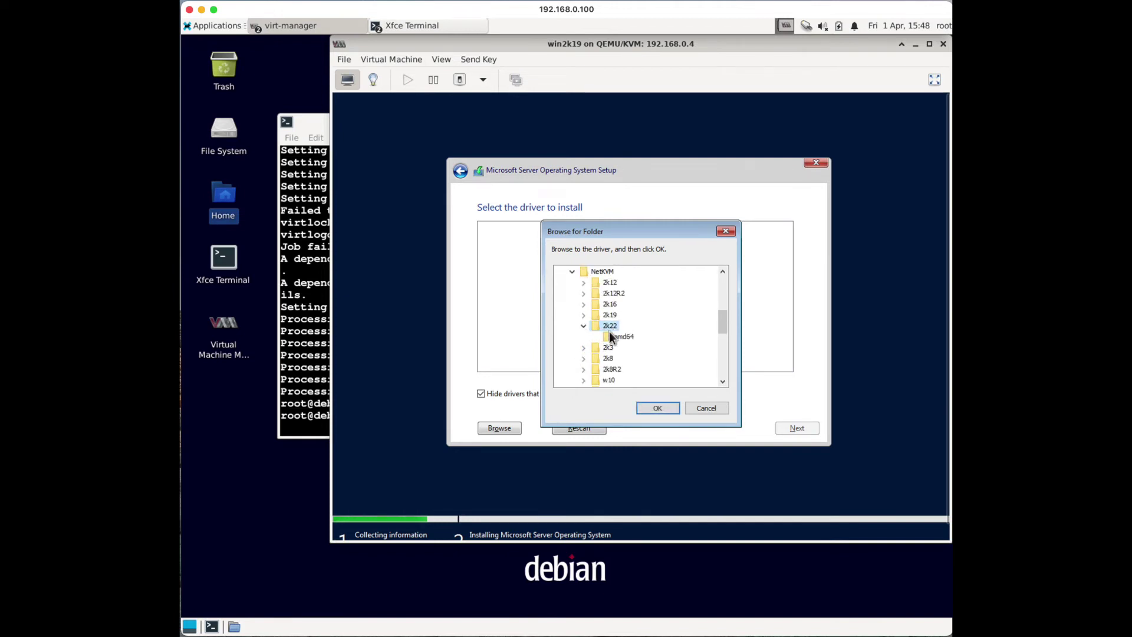
pyautogui.click(614, 335)
pyautogui.click(658, 408)
pyautogui.click(792, 429)
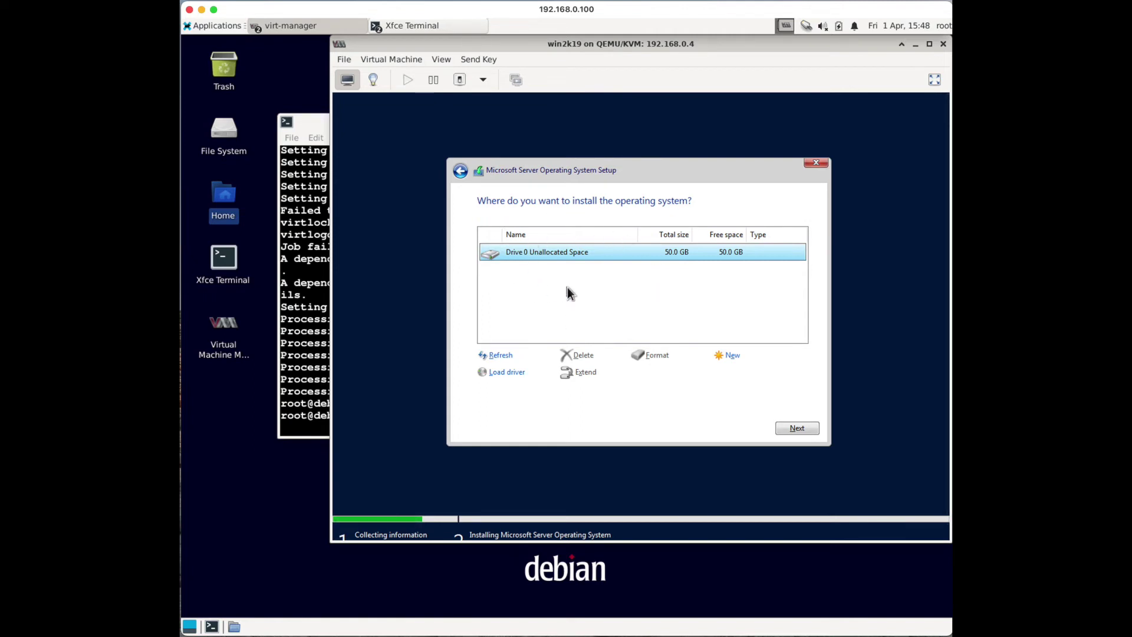
# - Install the operating system on Drive 0 Unallocated Space and set the built-in administrator account's password
pyautogui.click(794, 427)
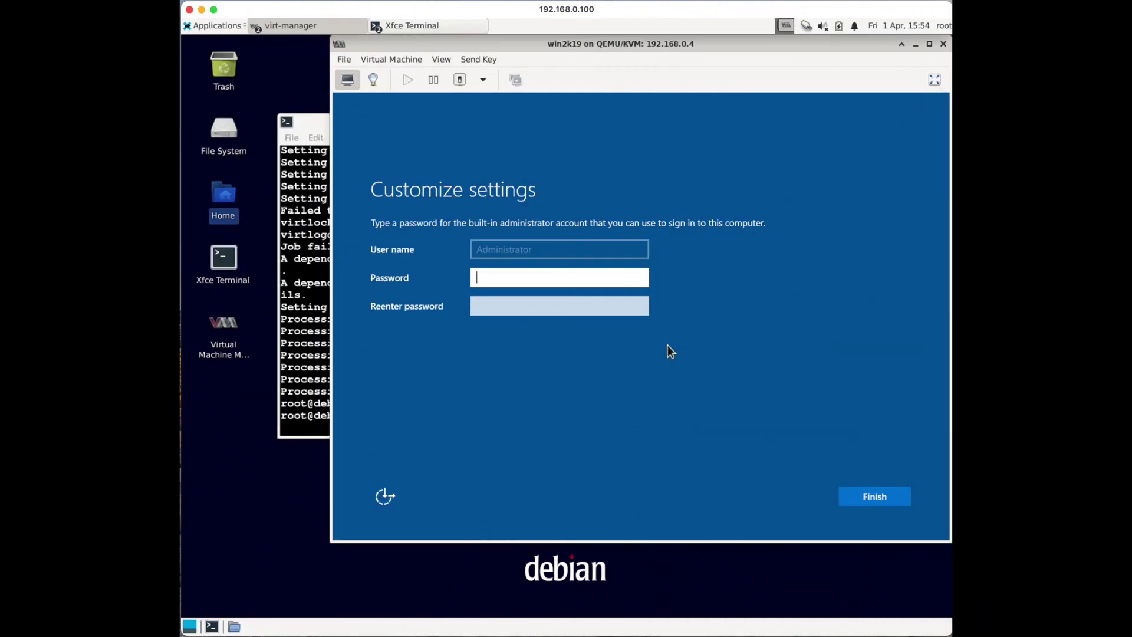
pyautogui.write('********')
pyautogui.click(885, 498)
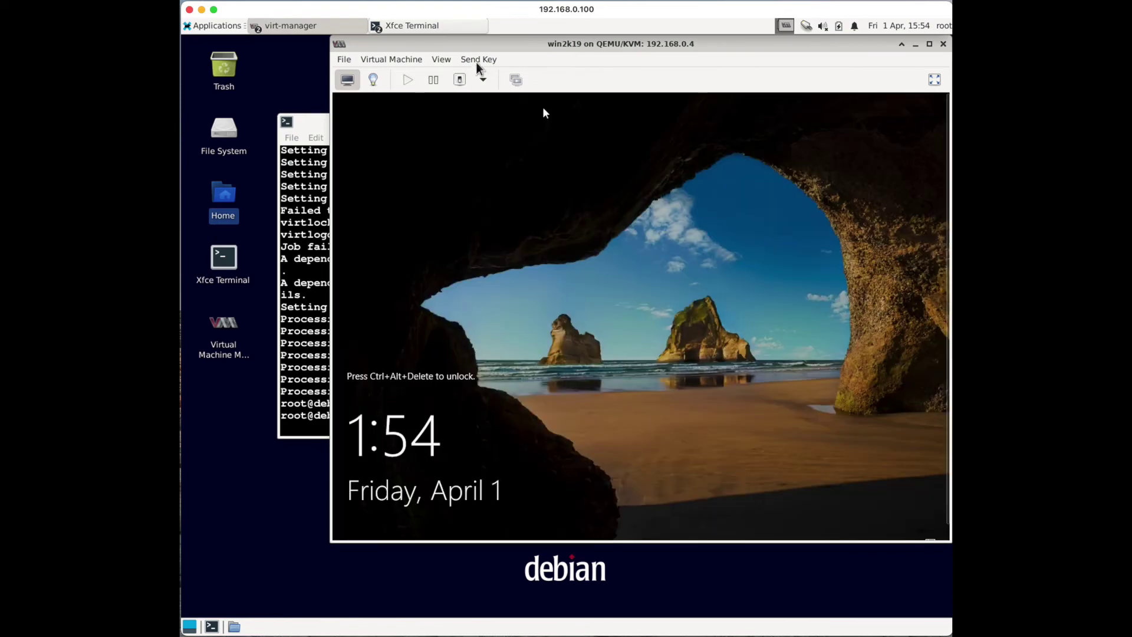
# - Send Ctrl+Alt+Delete to the virtual machine and sign in with the administrator password
pyautogui.click(477, 60)
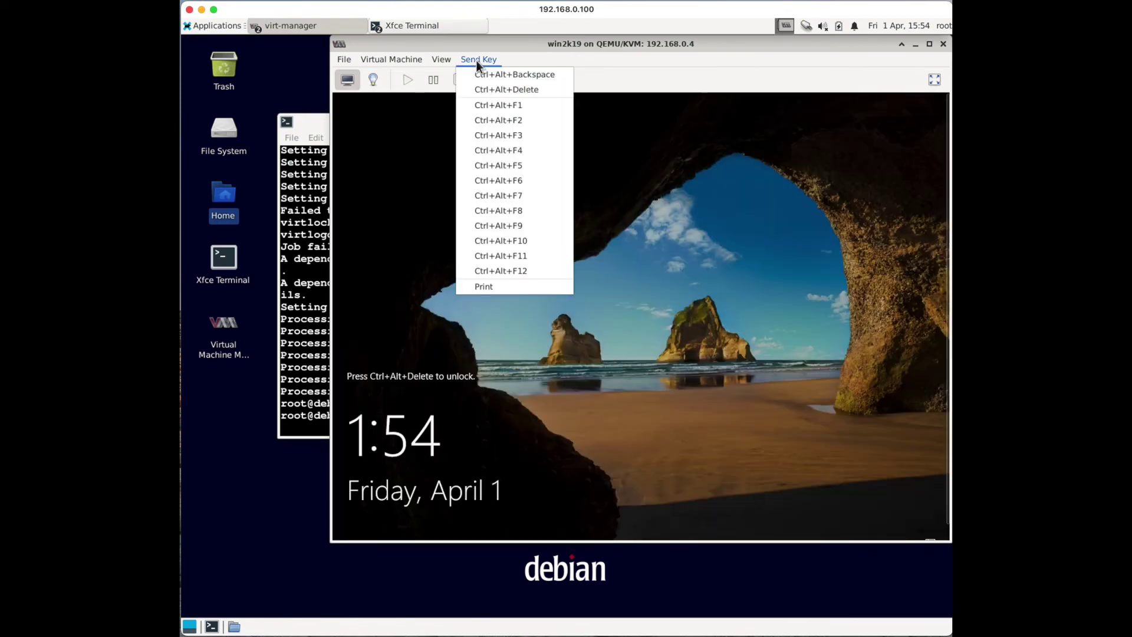
pyautogui.click(490, 89)
pyautogui.write('********')
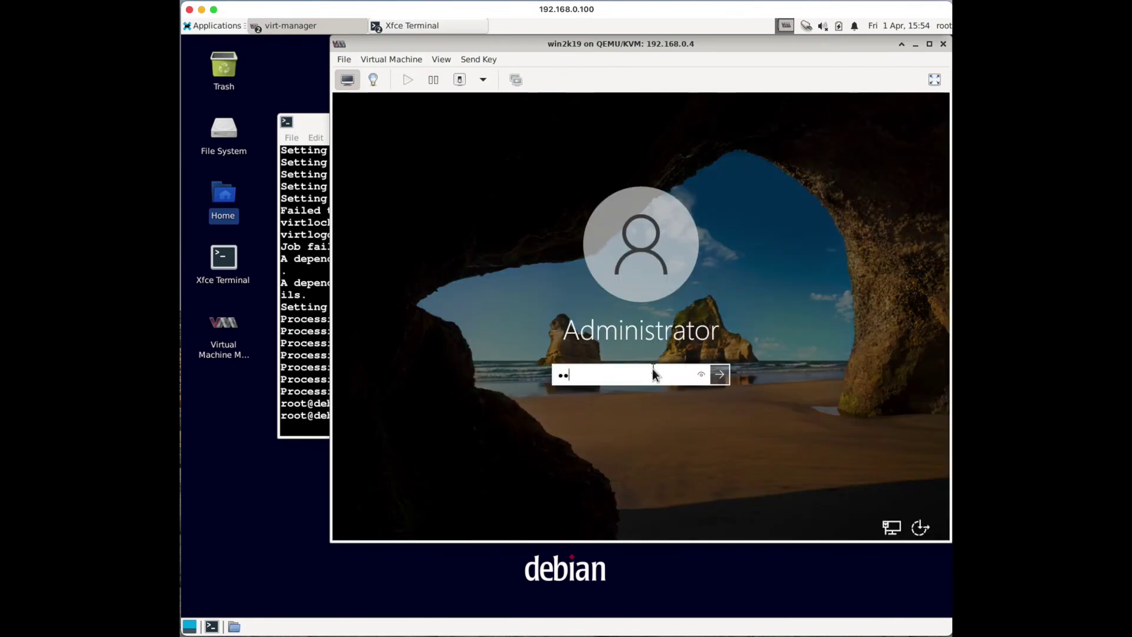
pyautogui.press('Return')
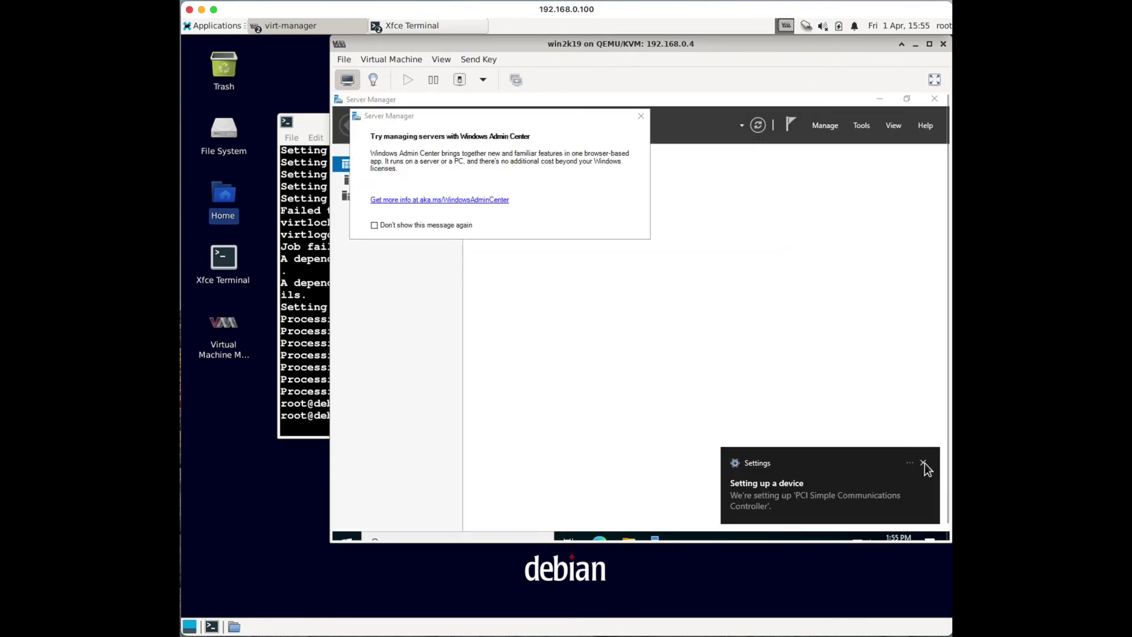
# - Dismiss the Windows Admin Center message, allow remote connections to the local server, and close Server Manager
pyautogui.click(640, 116)
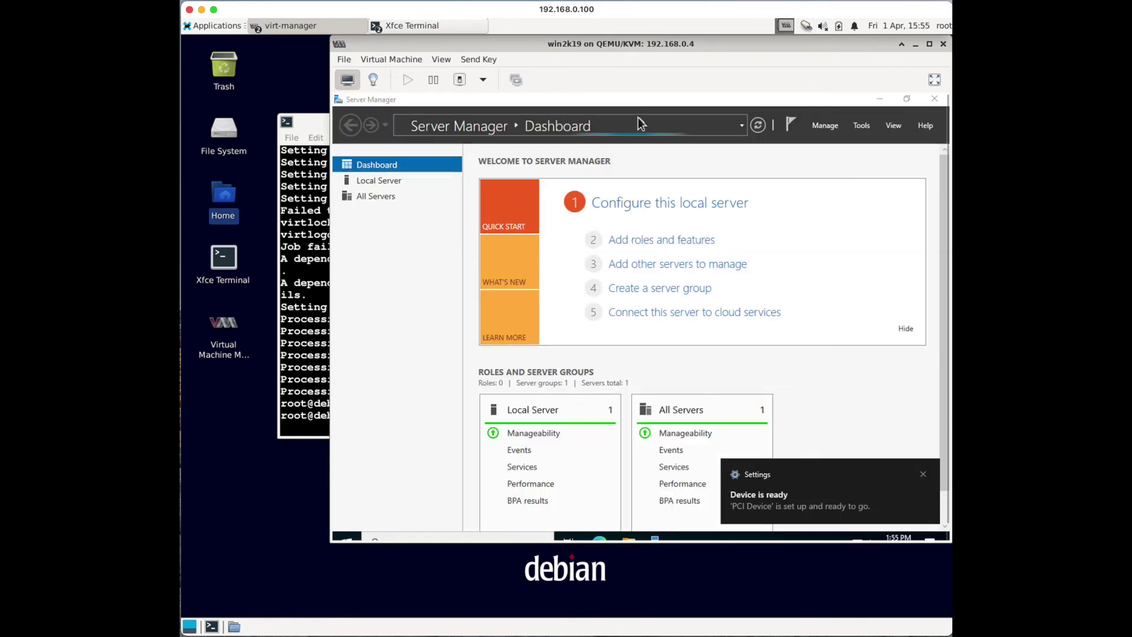
pyautogui.click(376, 181)
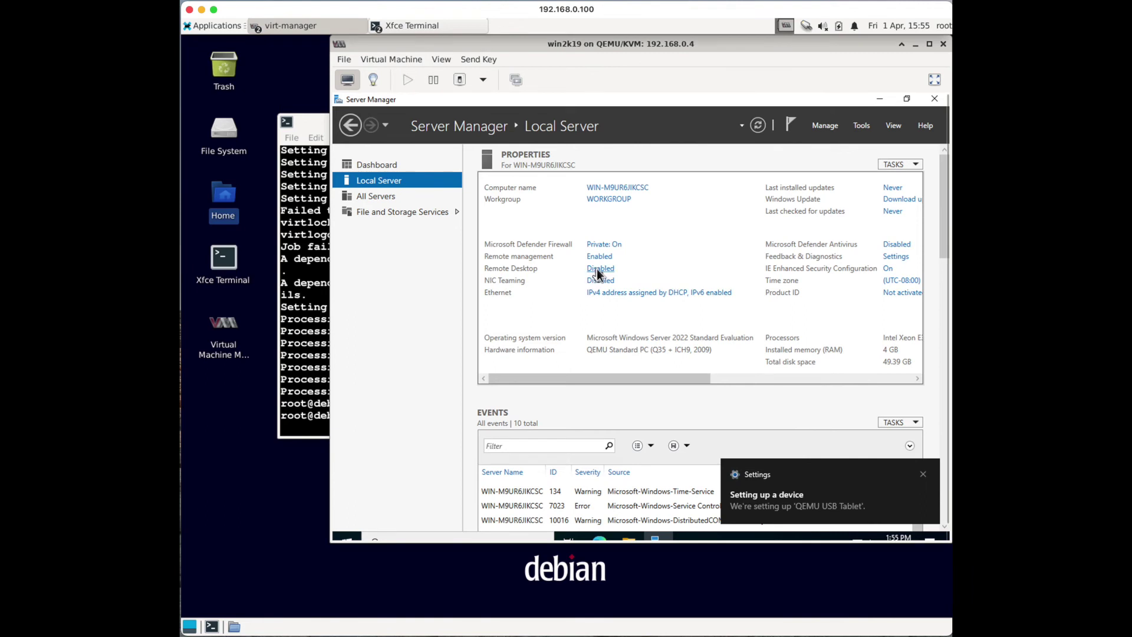
pyautogui.click(597, 269)
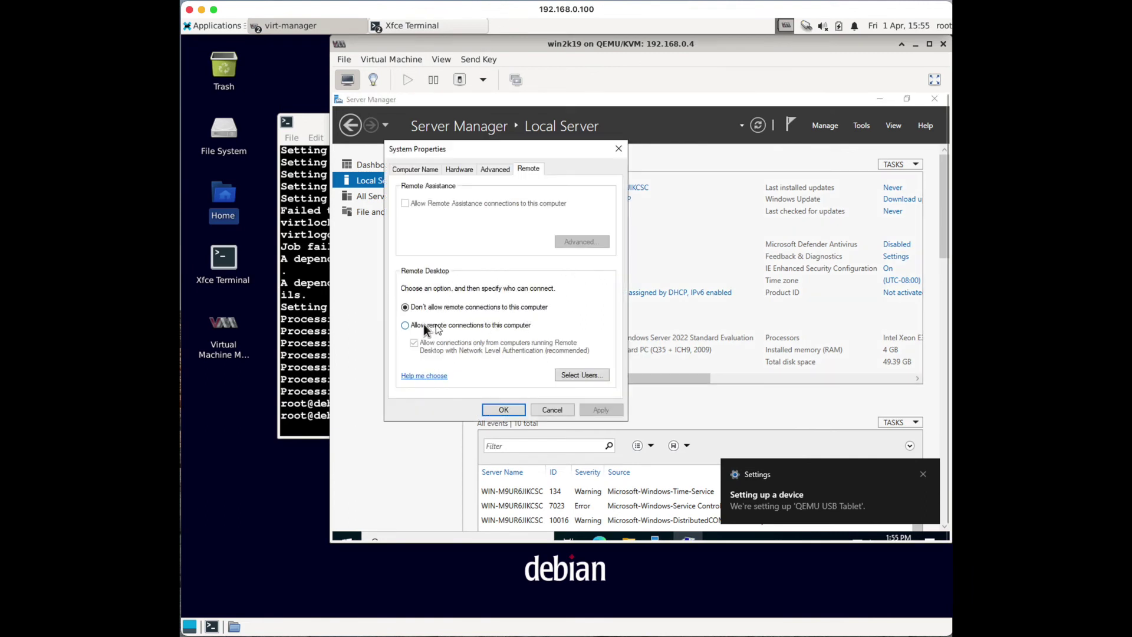
pyautogui.click(415, 324)
pyautogui.click(507, 284)
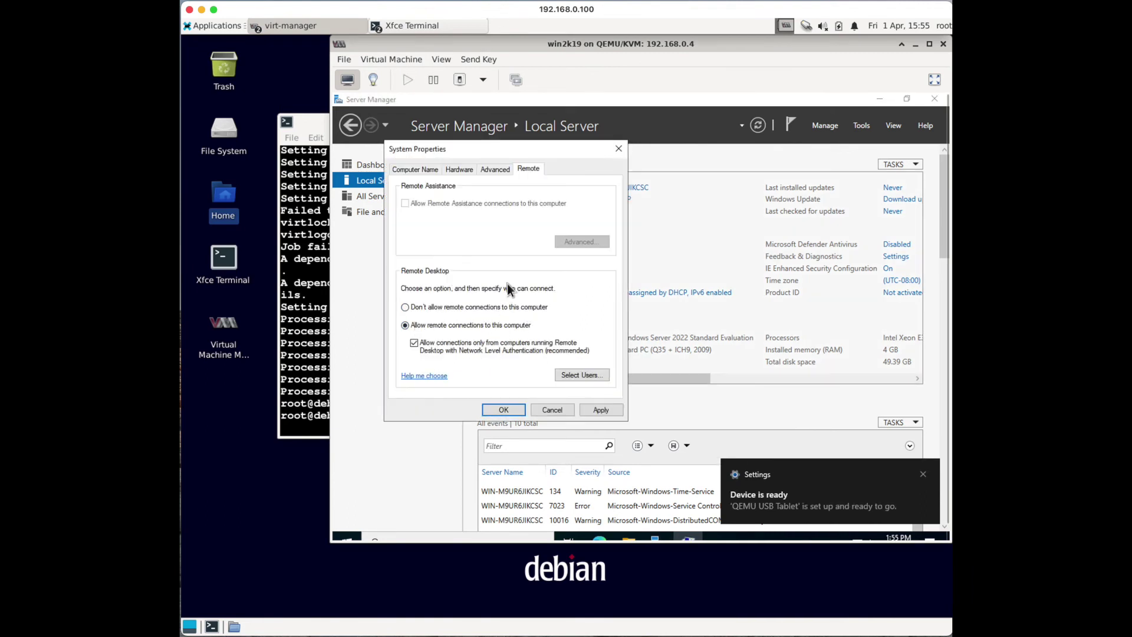
pyautogui.click(496, 409)
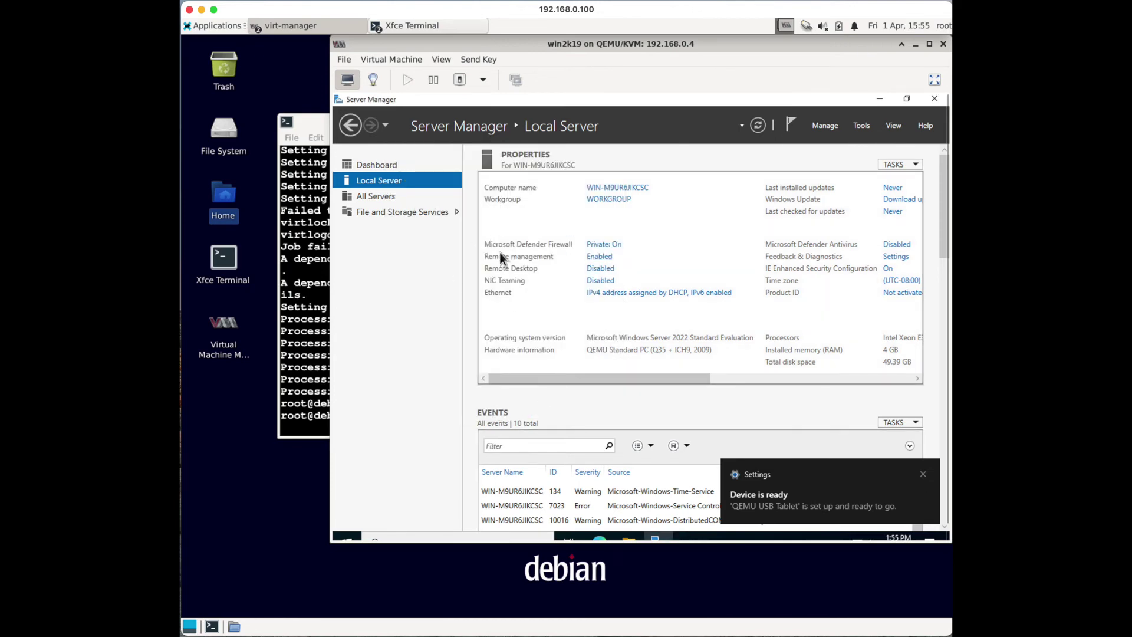
pyautogui.click(757, 125)
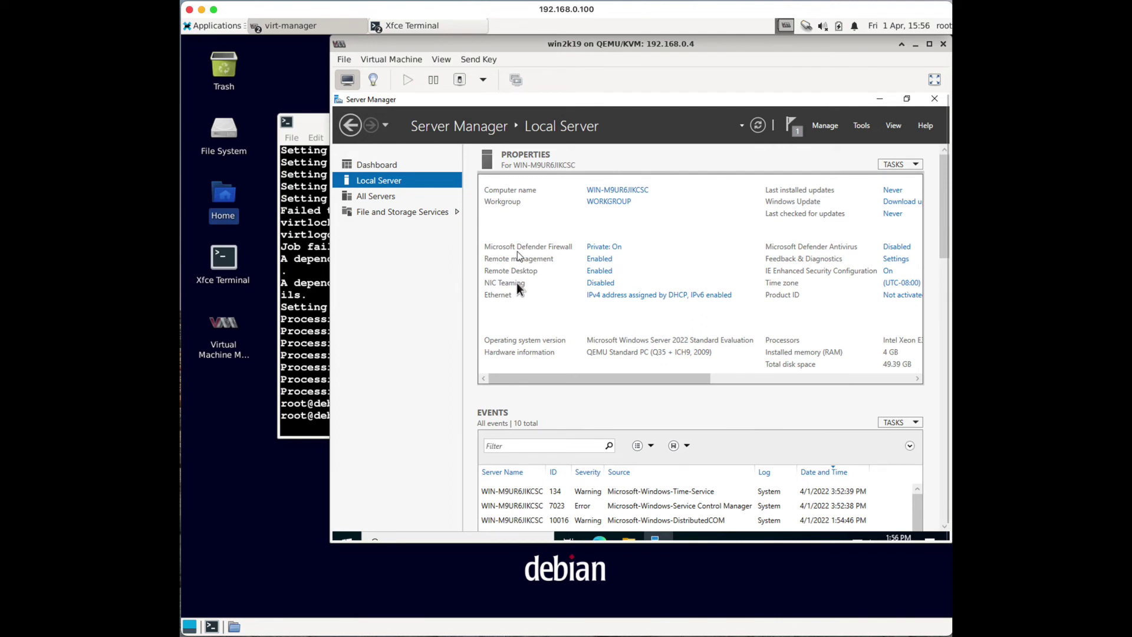
pyautogui.click(936, 99)
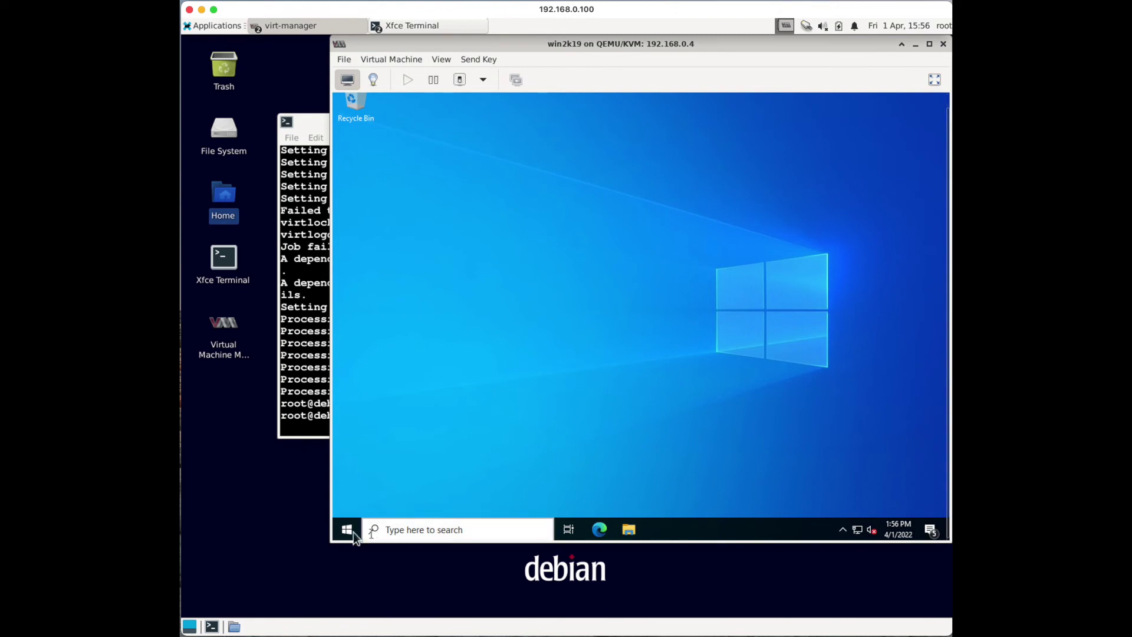
# - Run ipconfig in a Command Prompt to check the server's IPv4 address
pyautogui.click(347, 531)
pyautogui.write('cmd')
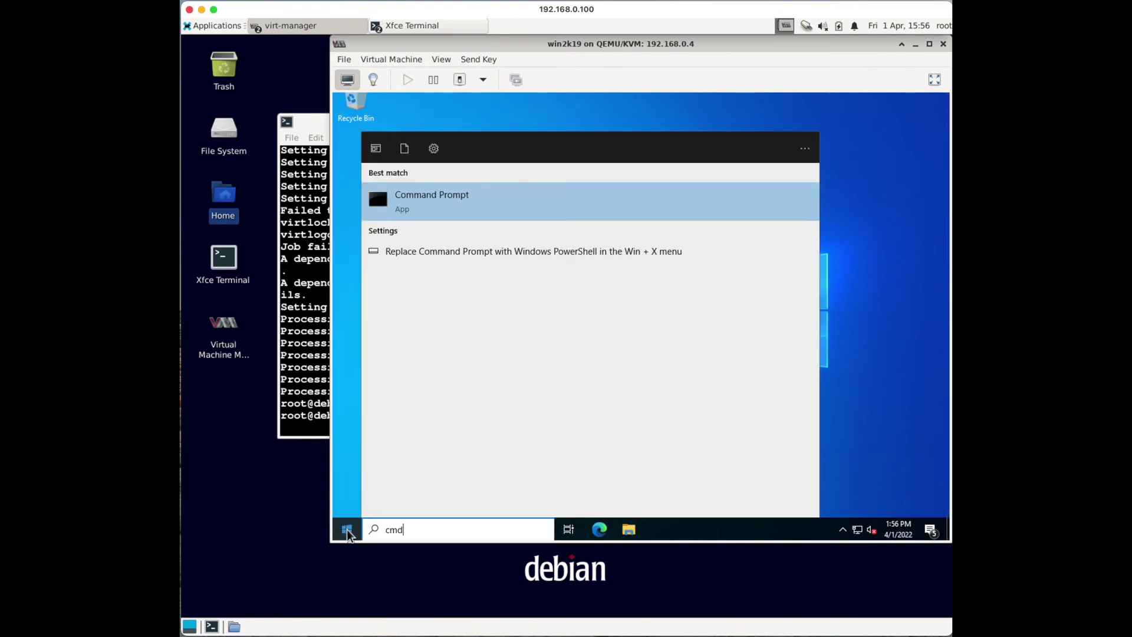
pyautogui.click(430, 208)
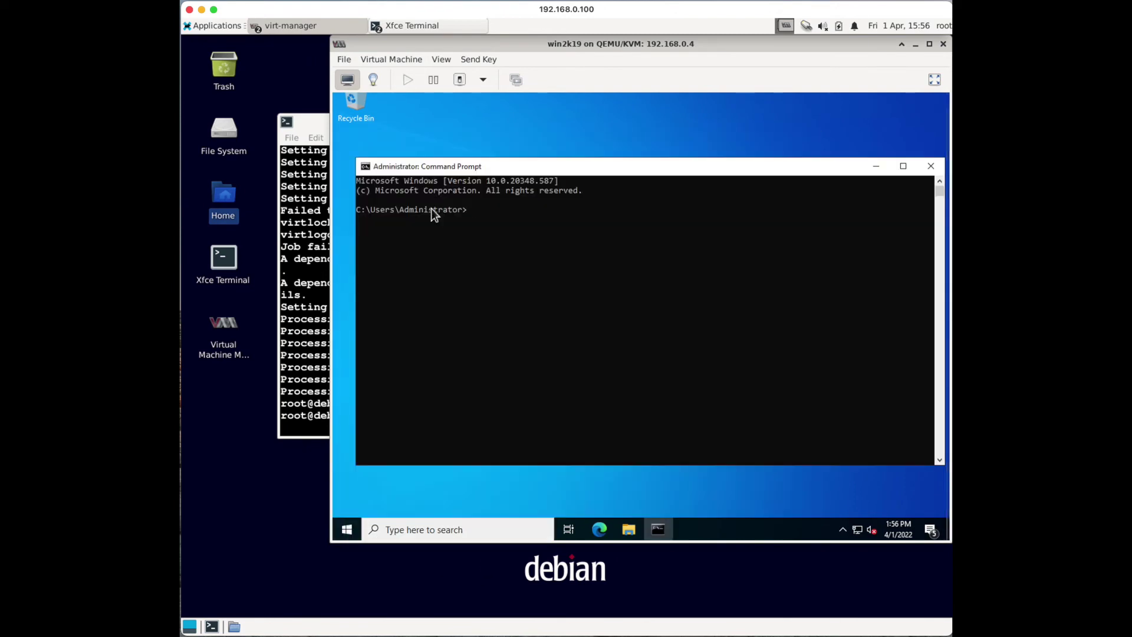
pyautogui.write('ipconfig')
pyautogui.press('Return')
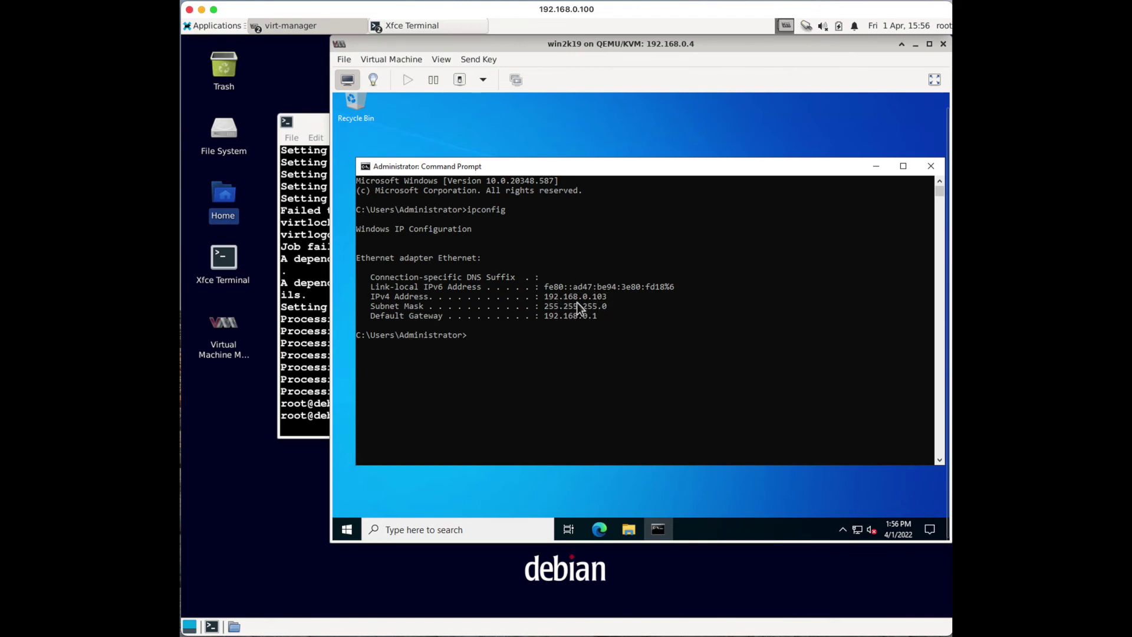
pyautogui.scroll(-2, 581, 266)
pyautogui.scroll(2, 560, 177)
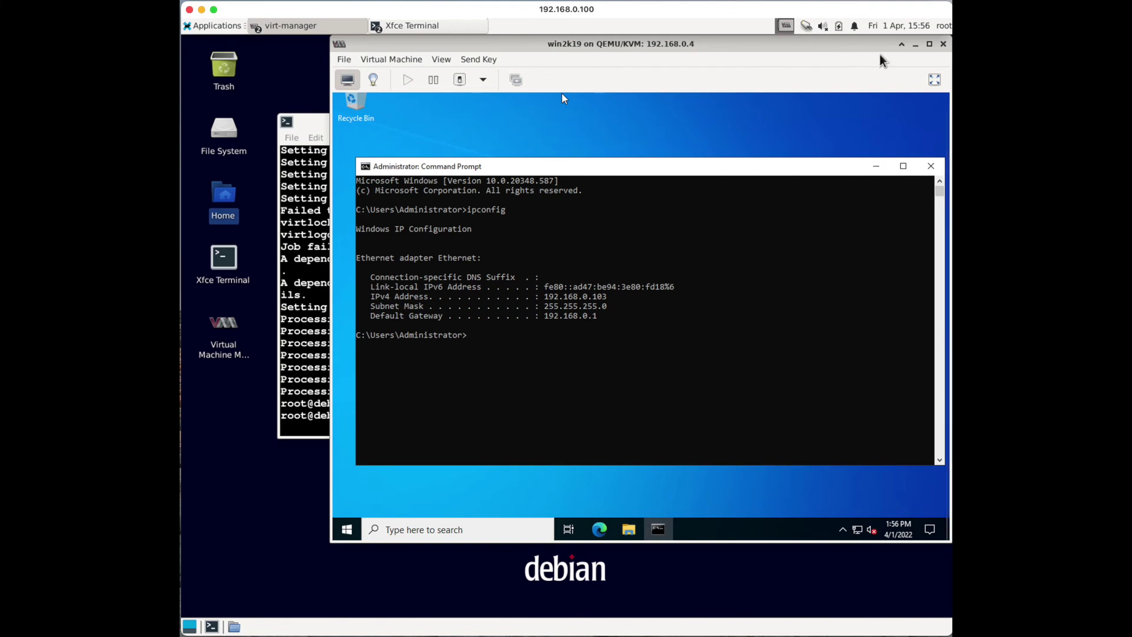
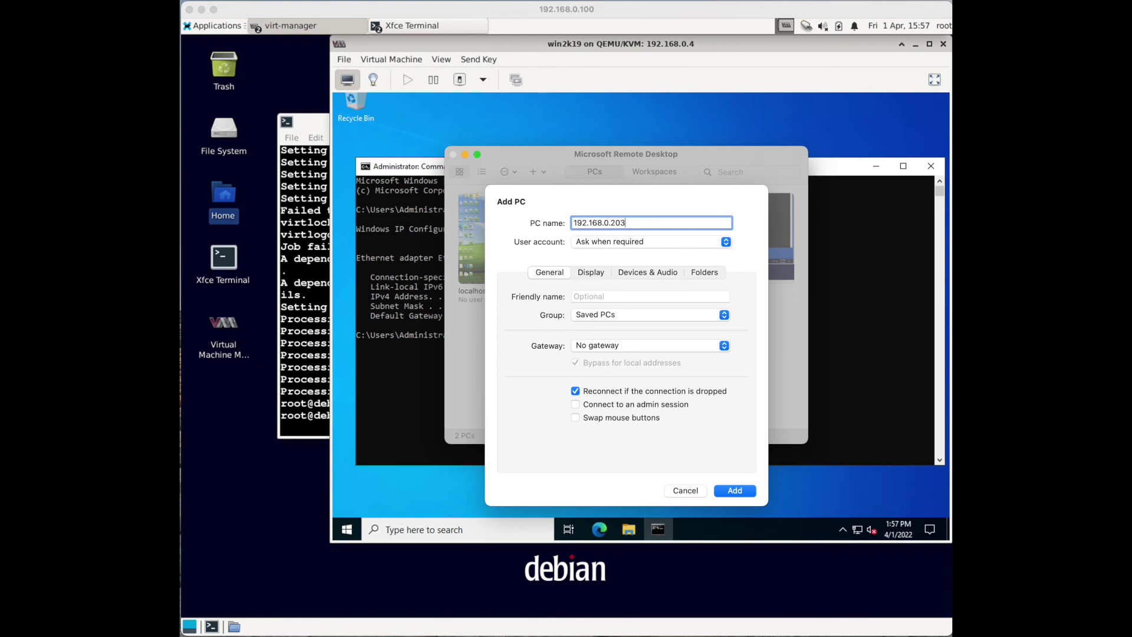
# - Set the new PC's session to 1280 x 1024 without full-screen start and add the PC to Microsoft Remote Desktop
pyautogui.click(593, 273)
pyautogui.click(576, 327)
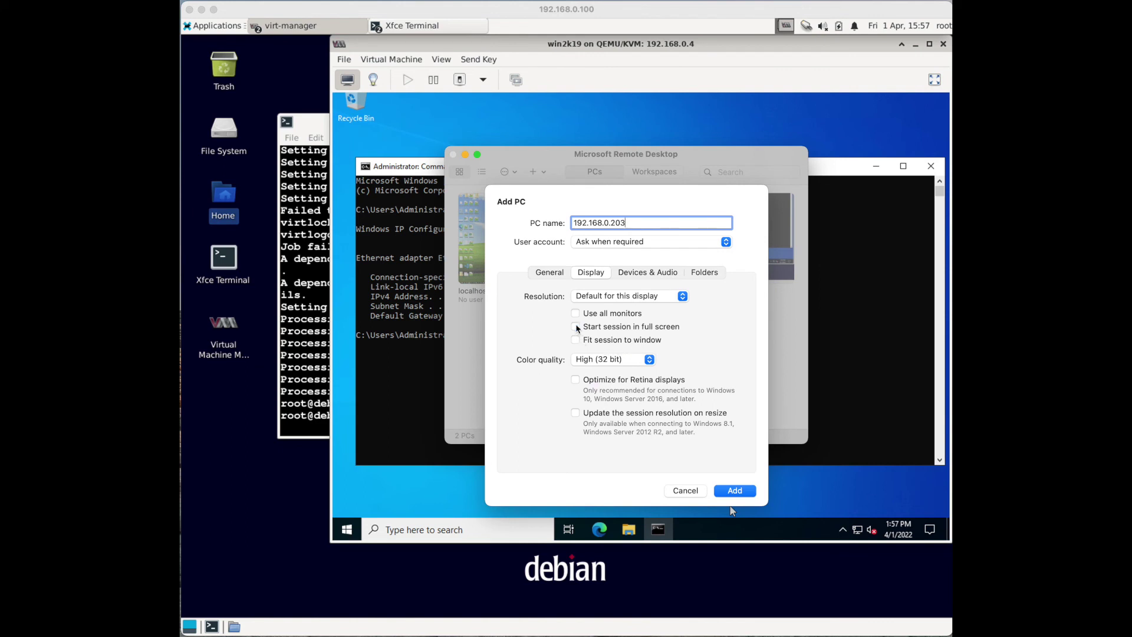
pyautogui.click(682, 296)
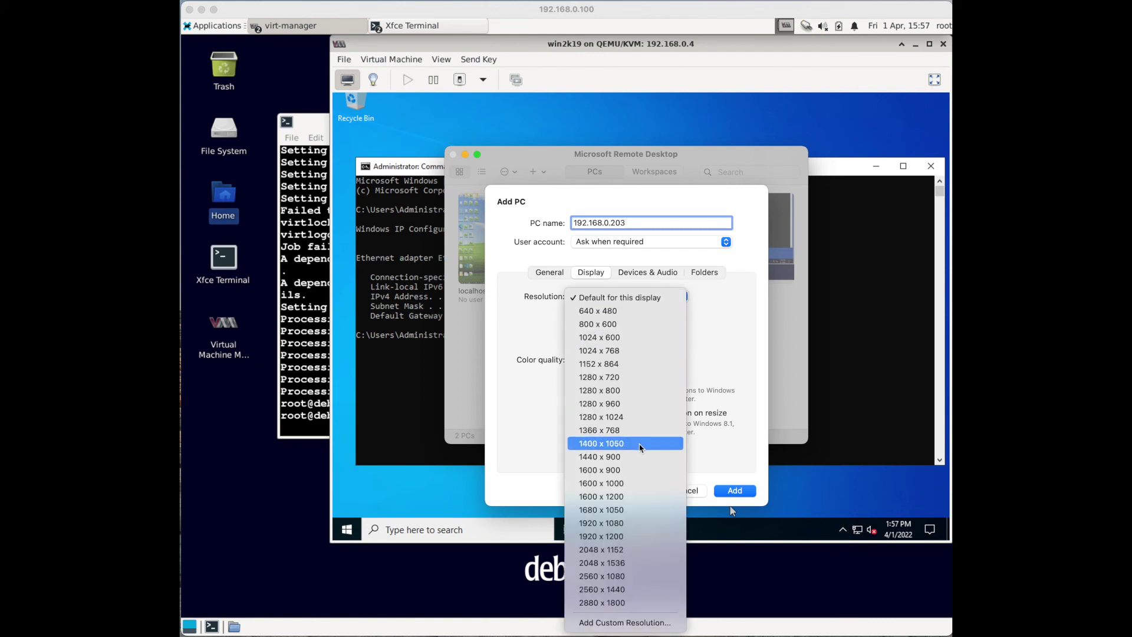
pyautogui.click(621, 419)
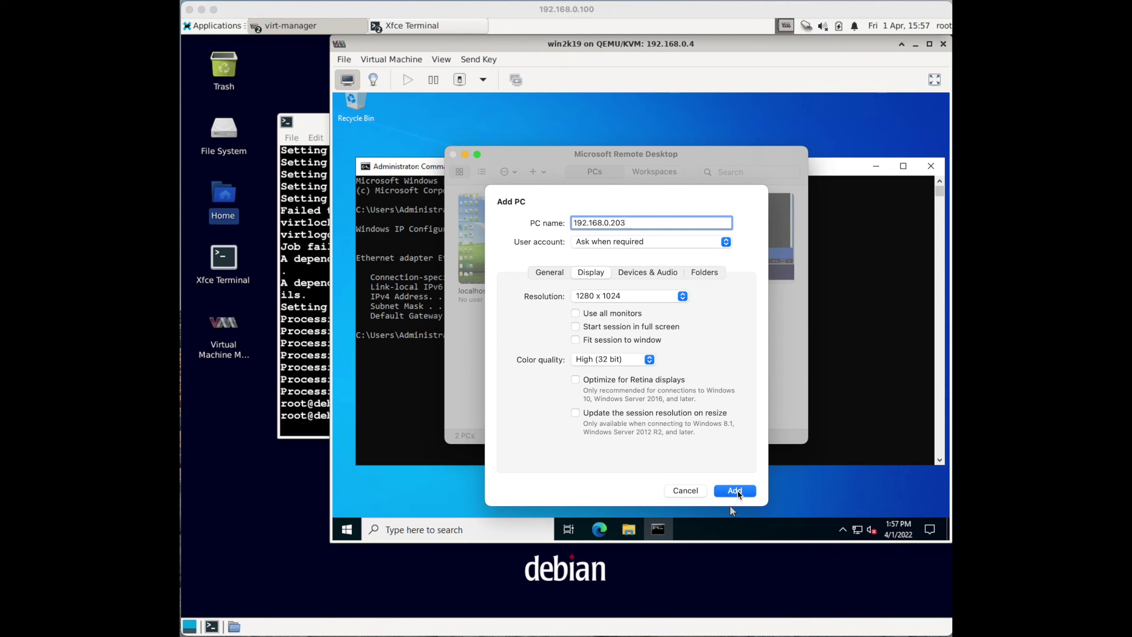
pyautogui.click(736, 490)
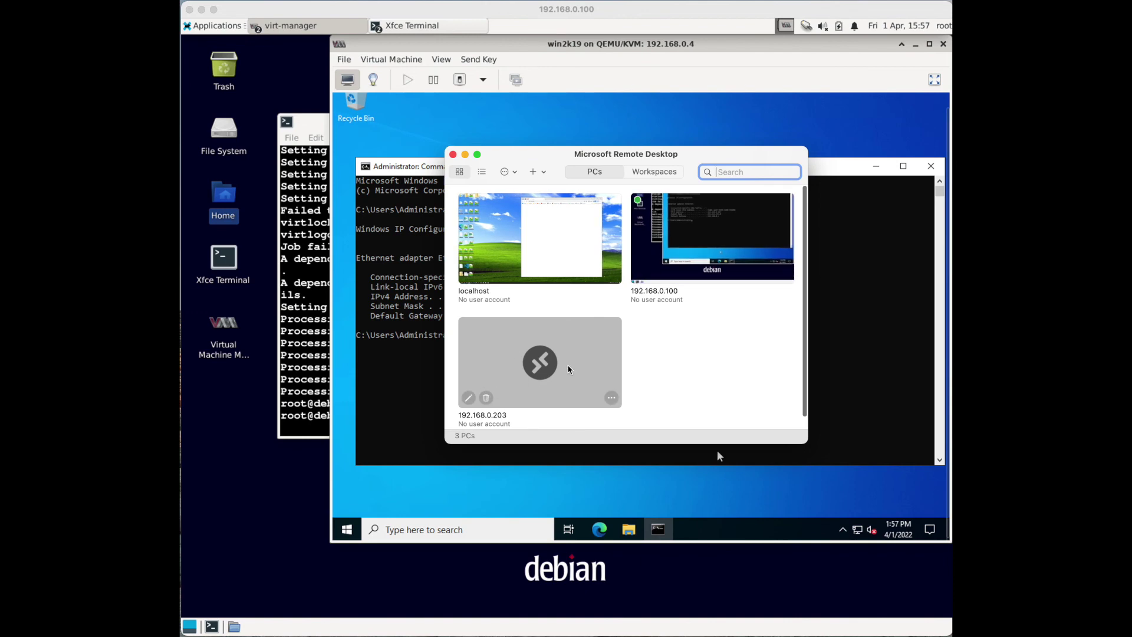
# - Correct the PC name of the saved 192.168.0.203 entry to 192.168.0.103 and save it
pyautogui.click(469, 399)
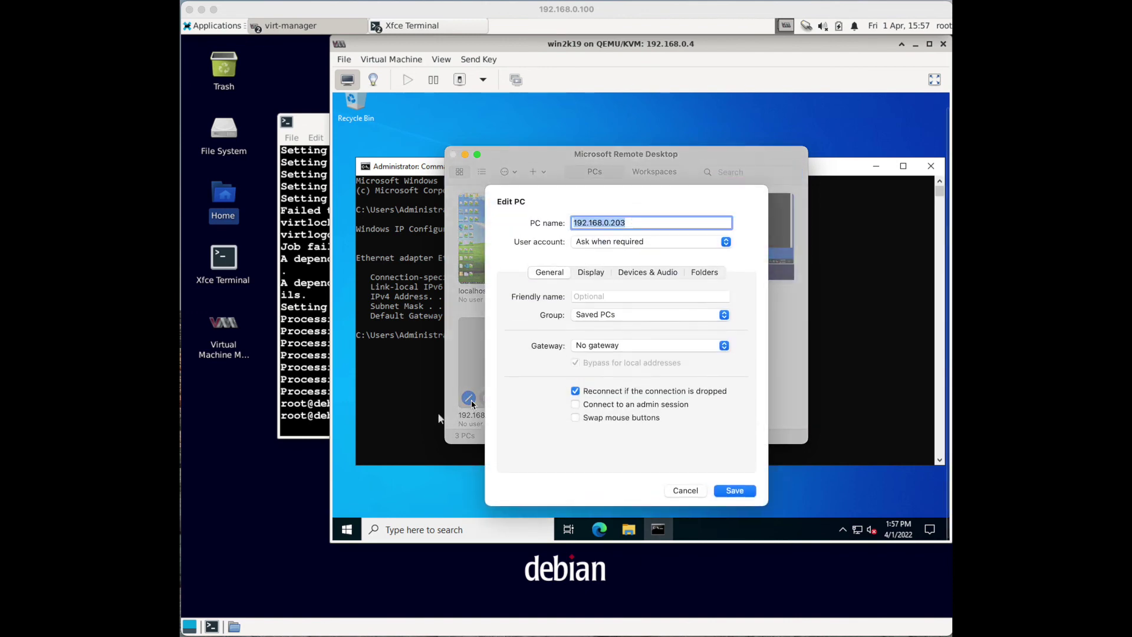
pyautogui.click(659, 222)
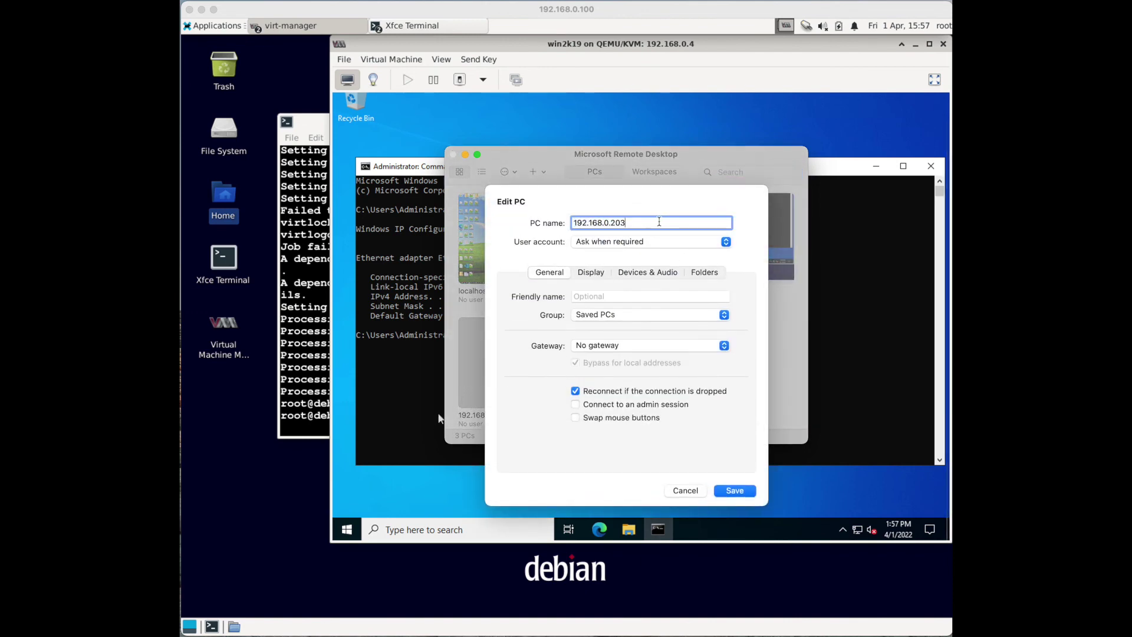
pyautogui.press('BackSpace')
pyautogui.write('1')
pyautogui.click(737, 491)
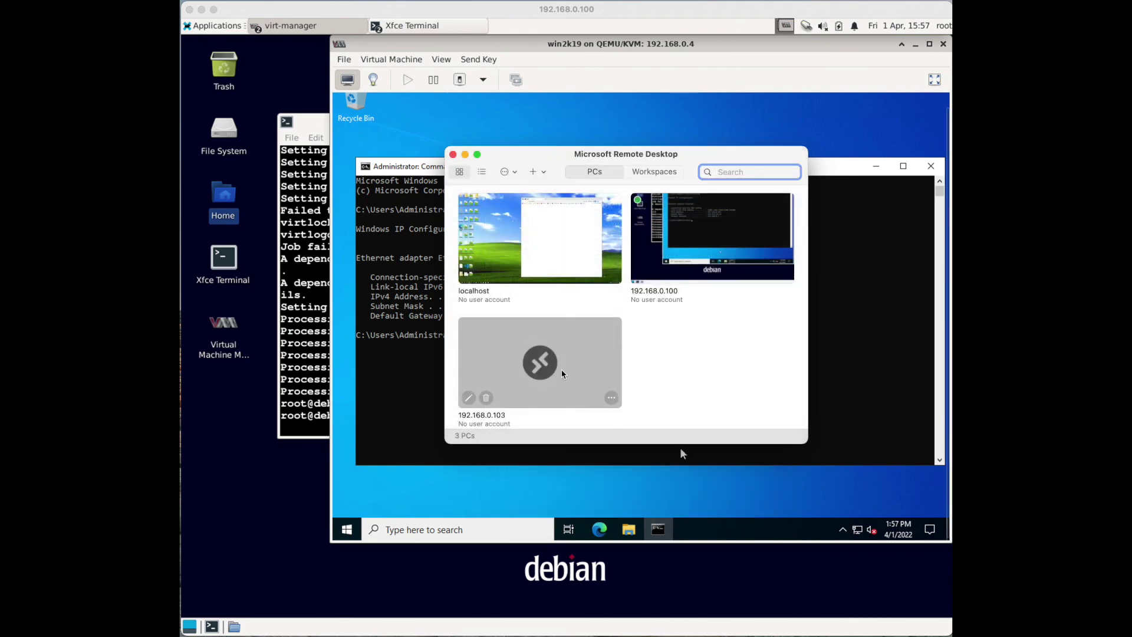
# - Connect to 192.168.0.103 as administrator with the account password and continue despite the unverified certificate
pyautogui.doubleClick(562, 373)
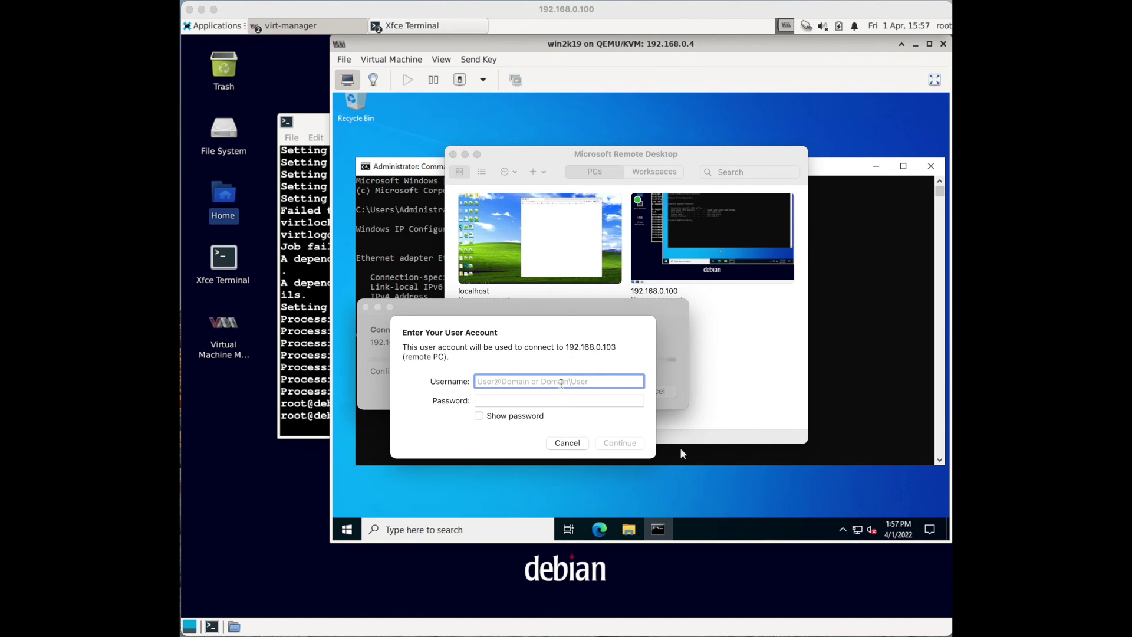
pyautogui.write('ad')
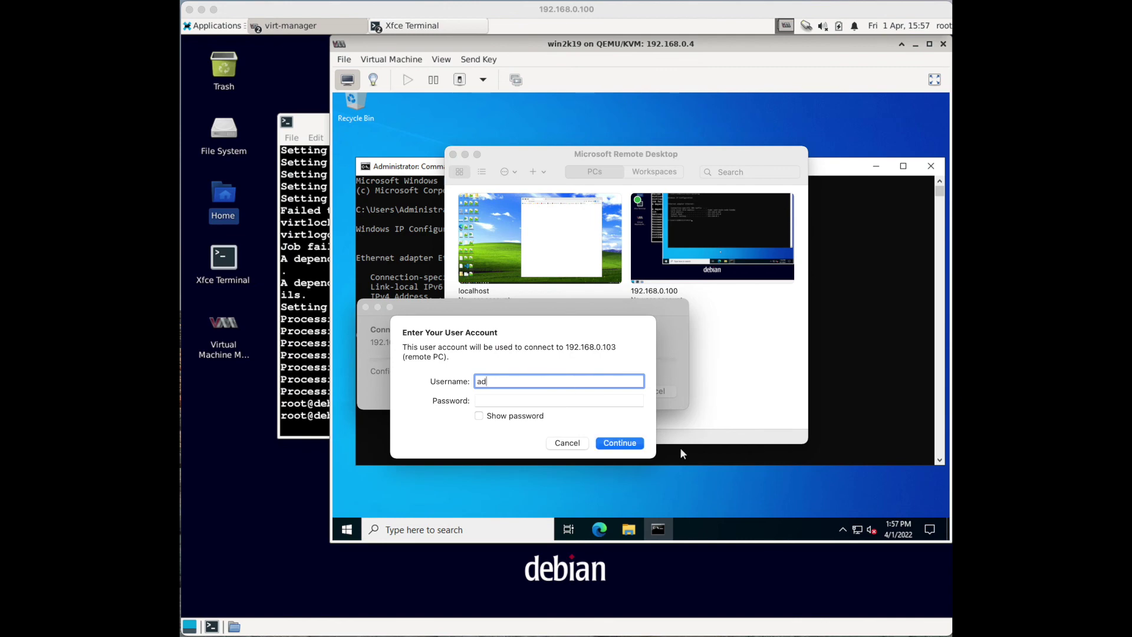
pyautogui.write('ministrator')
pyautogui.press('Tab')
pyautogui.write('********')
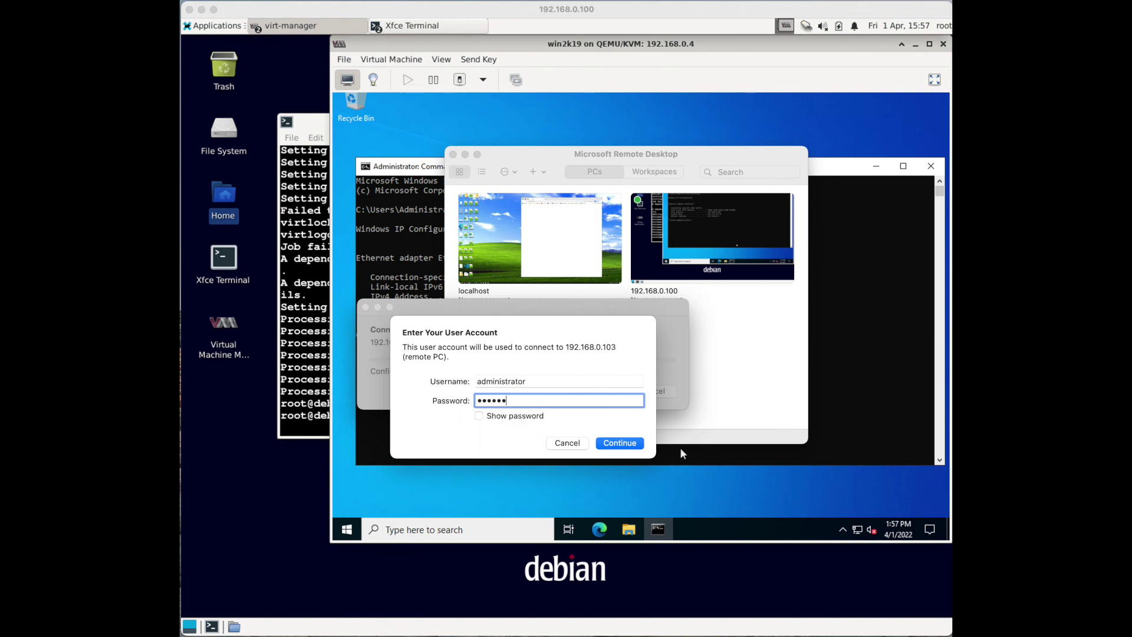
pyautogui.press('Return')
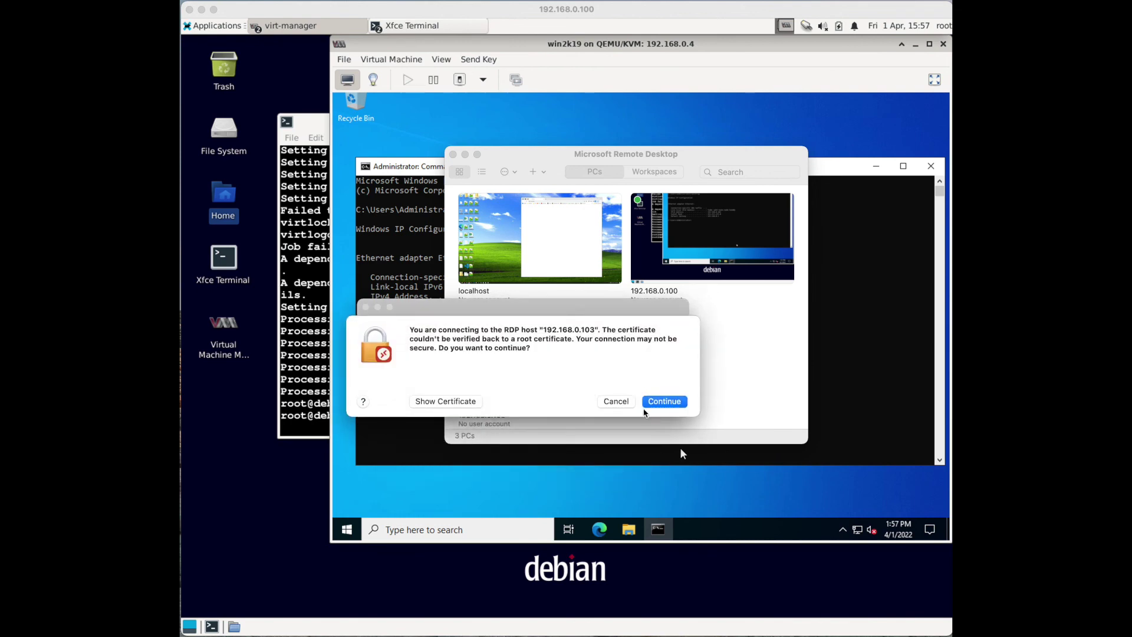
pyautogui.click(659, 396)
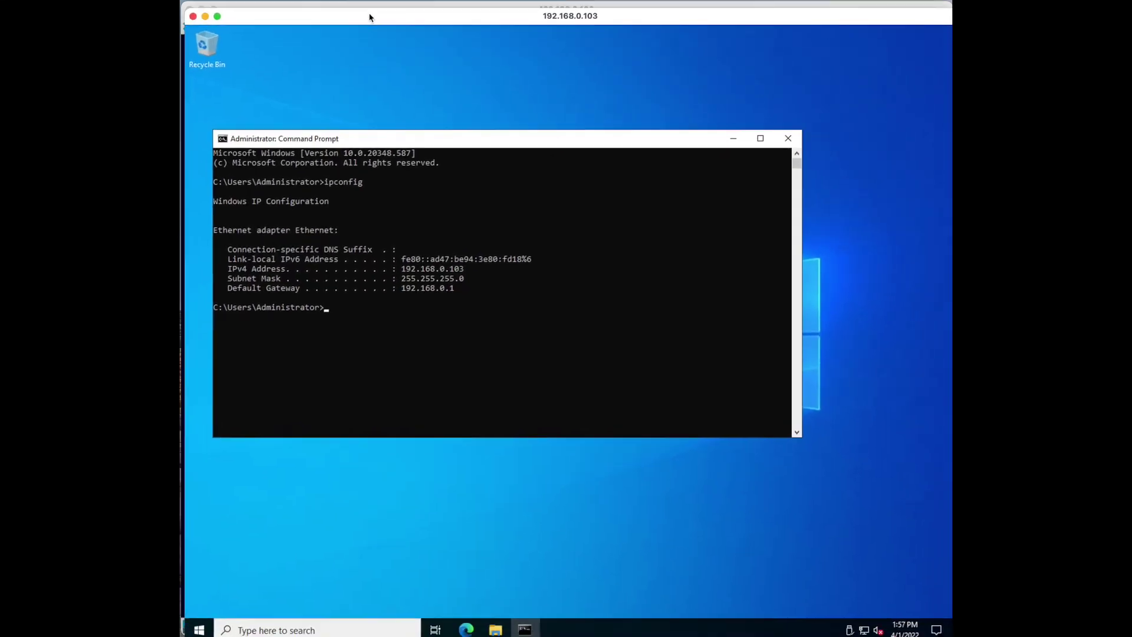
# - Close the Command Prompt on the remote server and close the 192.168.0.103 session window
pyautogui.click(727, 132)
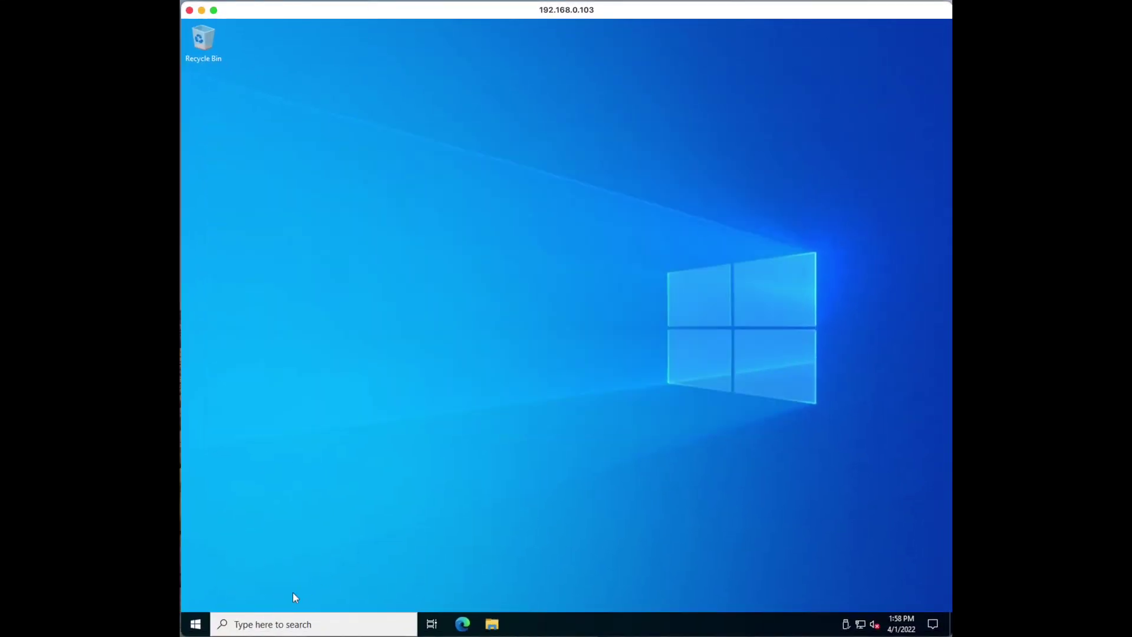
pyautogui.click(195, 625)
pyautogui.click(586, 235)
pyautogui.press('super+w')
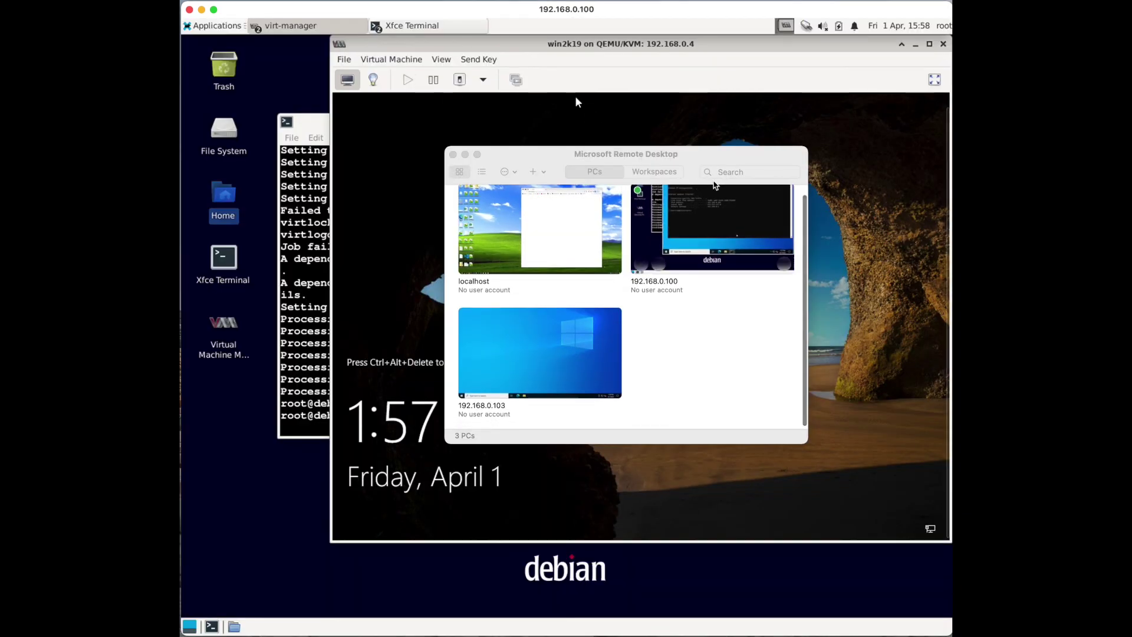
# - Minimize the Microsoft Remote Desktop window and close the win2k19 console to return to Virtual Machine Manager
pyautogui.click(464, 155)
pyautogui.moveTo(522, 45); pyautogui.dragTo(500, 57)
pyautogui.hotkey('ctrl', 'w')
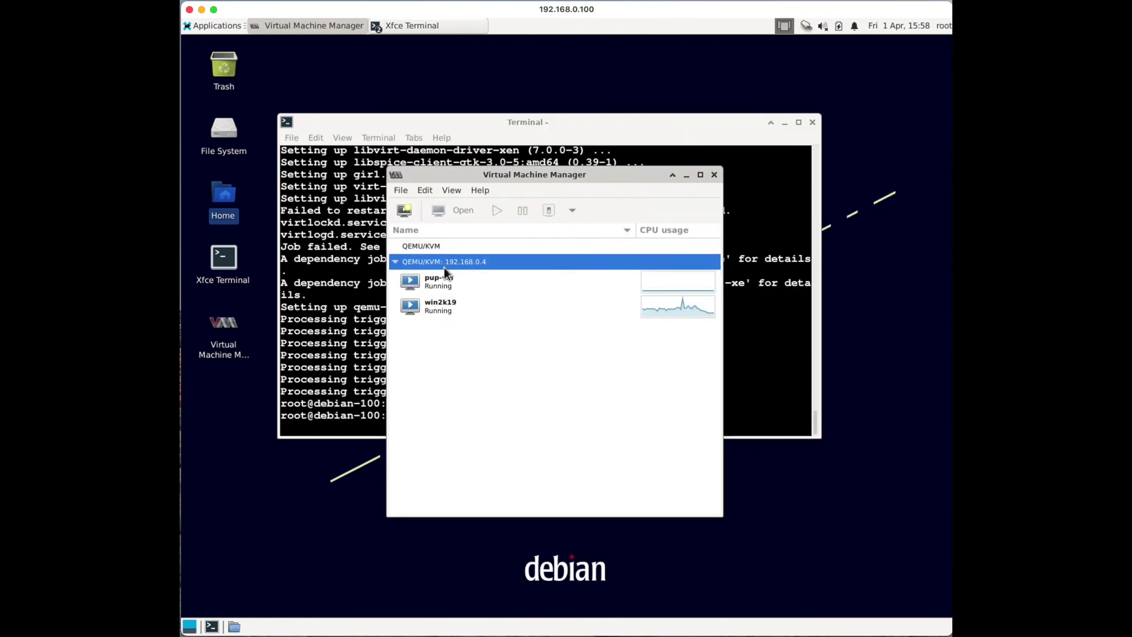